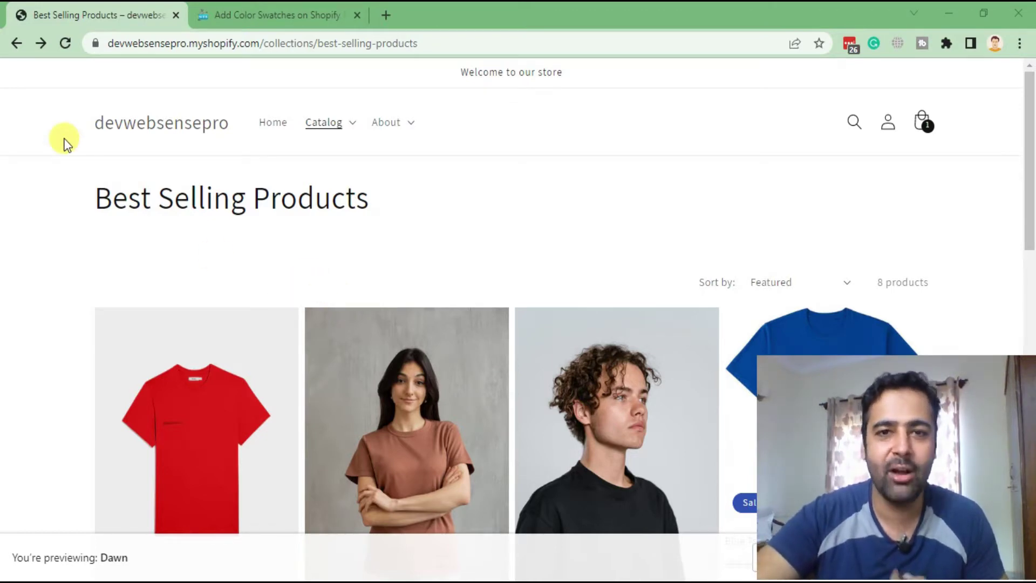
{"action": "scroll", "coordinate": [65, 143], "scroll_direction": "down", "scroll_amount": 4}
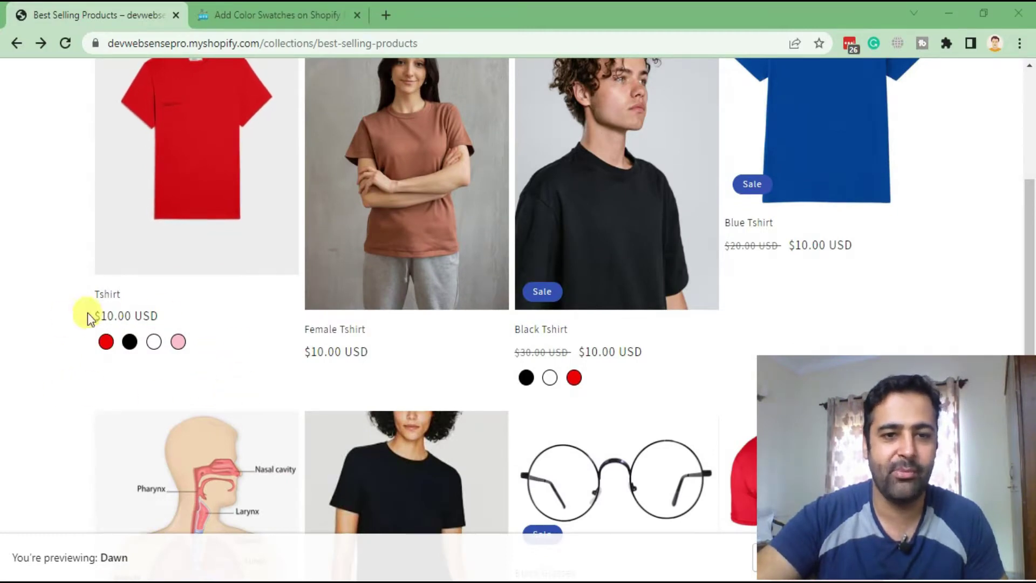
{"action": "scroll", "coordinate": [810, 194], "scroll_direction": "down", "scroll_amount": 4}
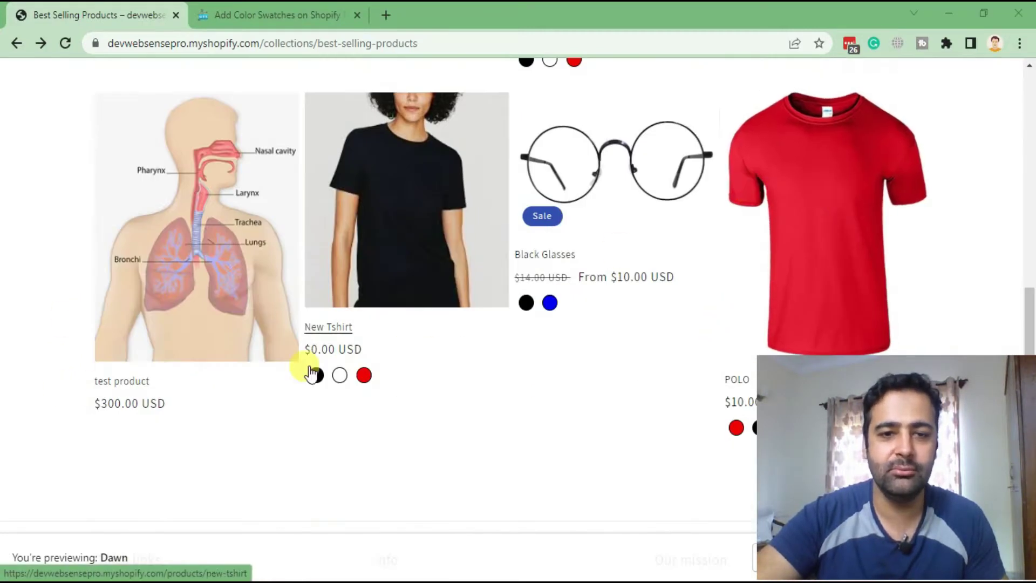
{"action": "scroll", "coordinate": [522, 340], "scroll_direction": "up", "scroll_amount": 5}
{"action": "scroll", "coordinate": [522, 340], "scroll_direction": "up", "scroll_amount": 3}
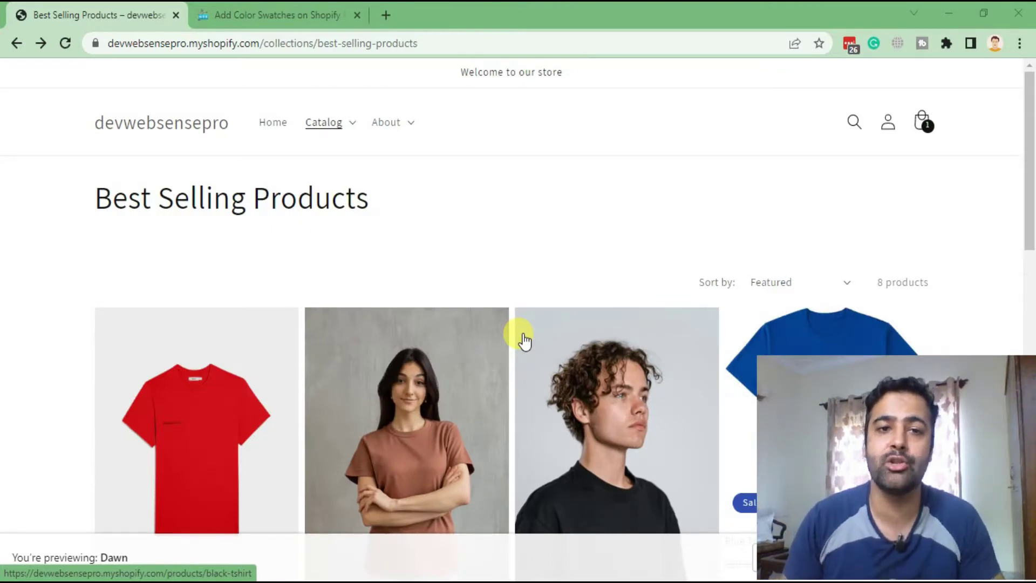
Flip between the colour-swatches tutorial article and the Best Selling Products collection page
{"action": "left_click", "coordinate": [271, 20]}
{"action": "scroll", "coordinate": [698, 262], "scroll_direction": "up", "scroll_amount": 5}
{"action": "scroll", "coordinate": [696, 263], "scroll_direction": "up", "scroll_amount": 5}
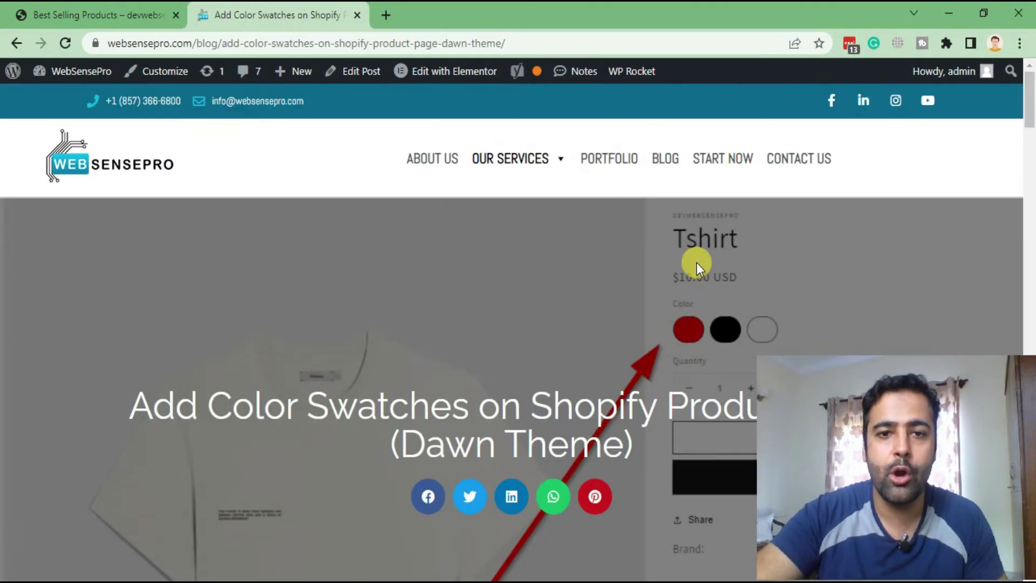
{"action": "scroll", "coordinate": [576, 180], "scroll_direction": "down", "scroll_amount": 3}
{"action": "scroll", "coordinate": [343, 393], "scroll_direction": "down", "scroll_amount": 5}
{"action": "scroll", "coordinate": [413, 300], "scroll_direction": "down", "scroll_amount": 1}
{"action": "scroll", "coordinate": [488, 216], "scroll_direction": "down", "scroll_amount": 8}
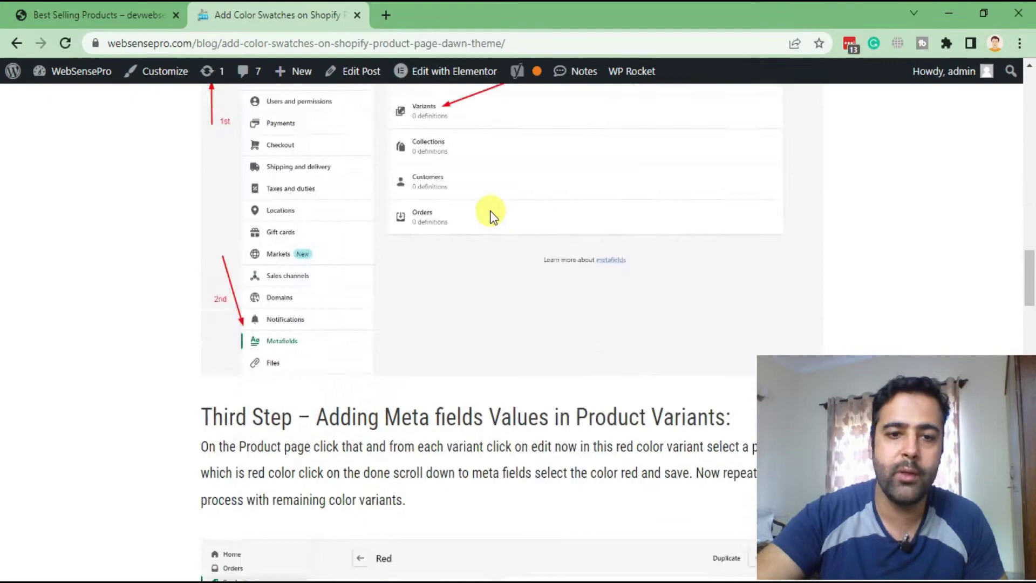
{"action": "scroll", "coordinate": [446, 330], "scroll_direction": "down", "scroll_amount": 5}
{"action": "scroll", "coordinate": [446, 330], "scroll_direction": "down", "scroll_amount": 2}
{"action": "scroll", "coordinate": [454, 278], "scroll_direction": "down", "scroll_amount": 8}
{"action": "scroll", "coordinate": [486, 356], "scroll_direction": "down", "scroll_amount": 3}
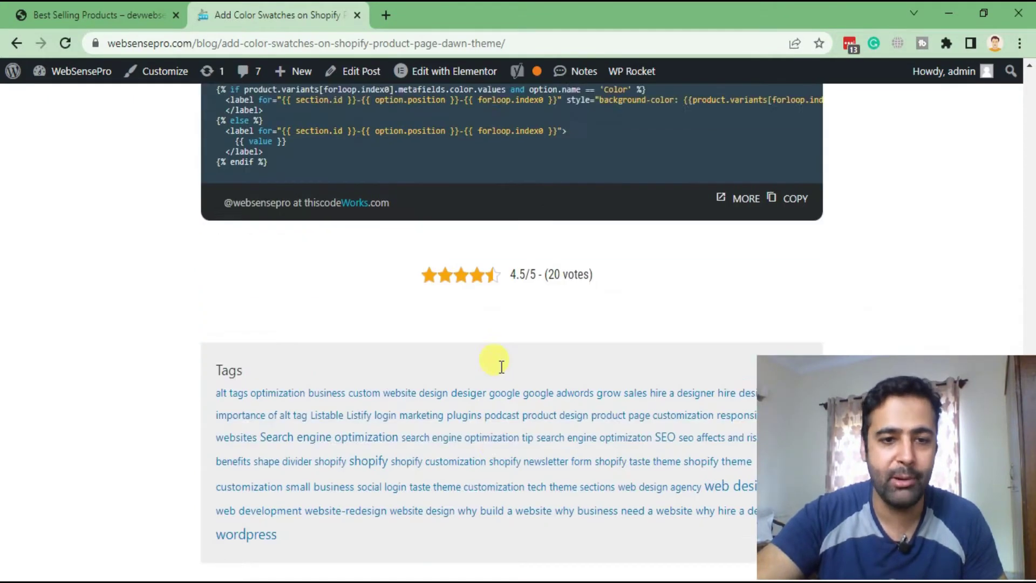
{"action": "scroll", "coordinate": [497, 363], "scroll_direction": "down", "scroll_amount": 1}
{"action": "double_click", "coordinate": [316, 383]}
{"action": "scroll", "coordinate": [311, 383], "scroll_direction": "up", "scroll_amount": 5}
{"action": "scroll", "coordinate": [243, 373], "scroll_direction": "up", "scroll_amount": 5}
{"action": "scroll", "coordinate": [194, 366], "scroll_direction": "up", "scroll_amount": 5}
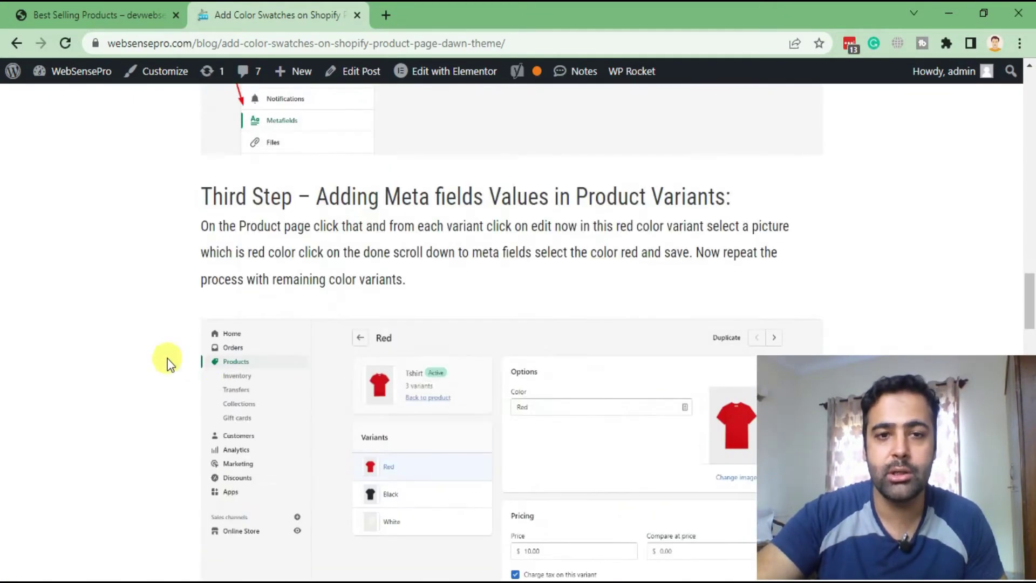
{"action": "left_click", "coordinate": [83, 14]}
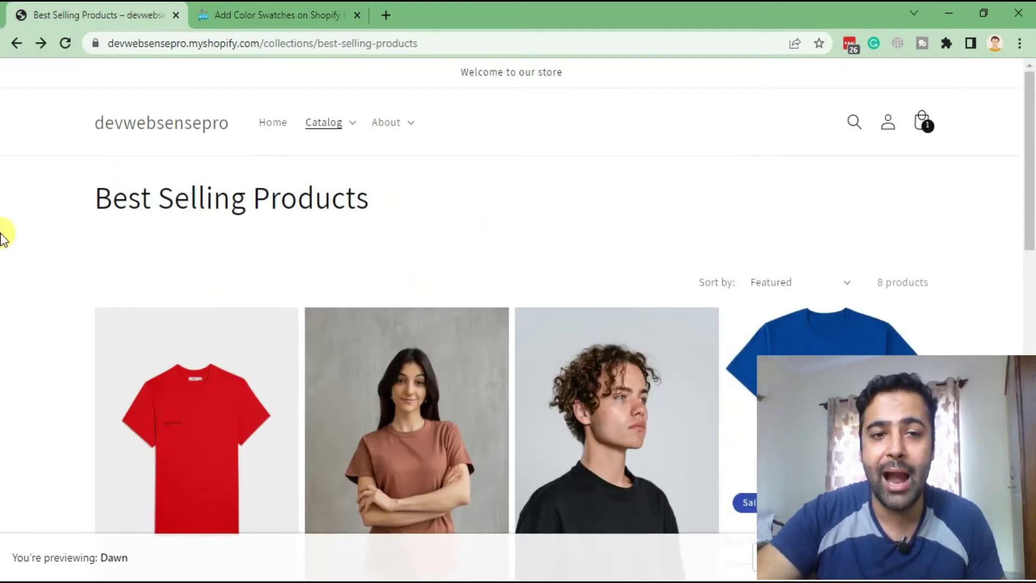
{"action": "scroll", "coordinate": [2, 234], "scroll_direction": "down", "scroll_amount": 3}
{"action": "scroll", "coordinate": [3, 236], "scroll_direction": "down", "scroll_amount": 2}
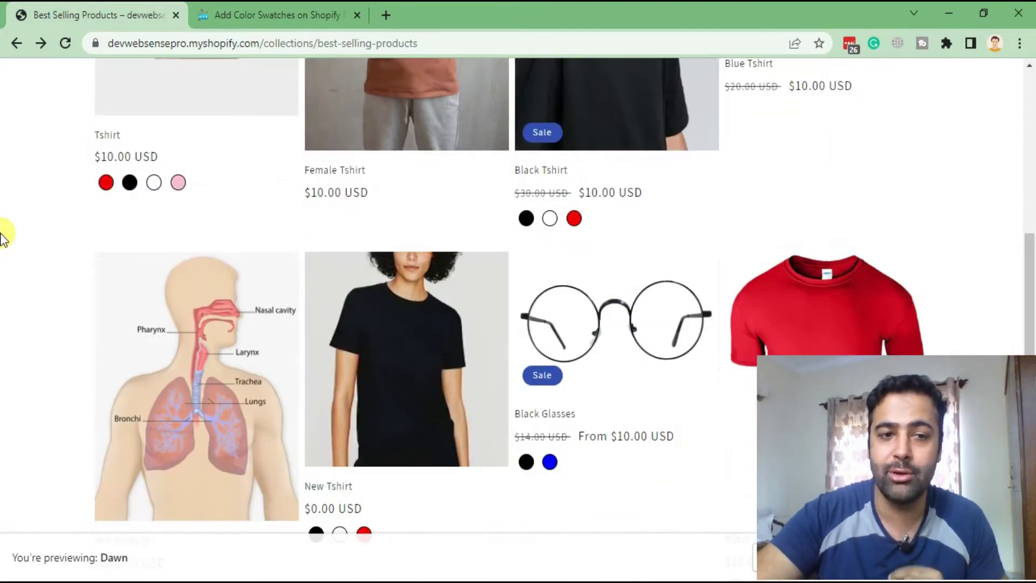
{"action": "left_click", "coordinate": [236, 14]}
{"action": "scroll", "coordinate": [637, 275], "scroll_direction": "down", "scroll_amount": 4}
{"action": "scroll", "coordinate": [439, 238], "scroll_direction": "down", "scroll_amount": 4}
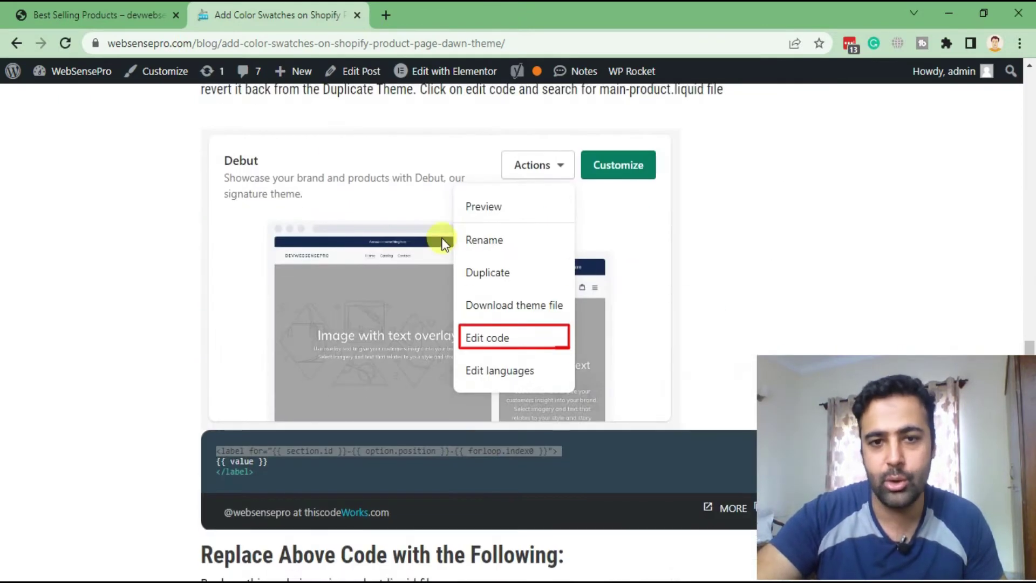
{"action": "left_click", "coordinate": [83, 15]}
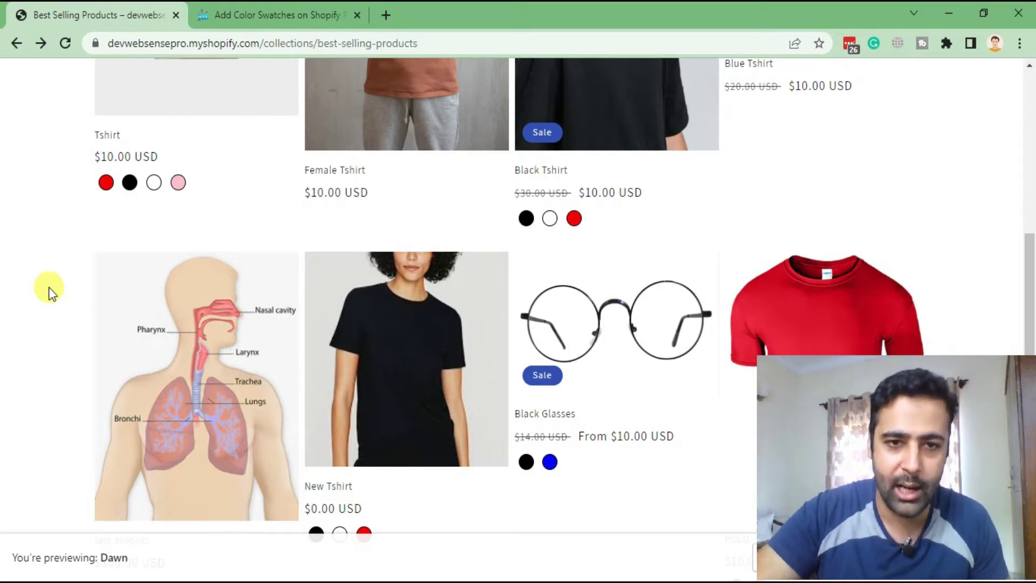
{"action": "scroll", "coordinate": [48, 292], "scroll_direction": "up", "scroll_amount": 5}
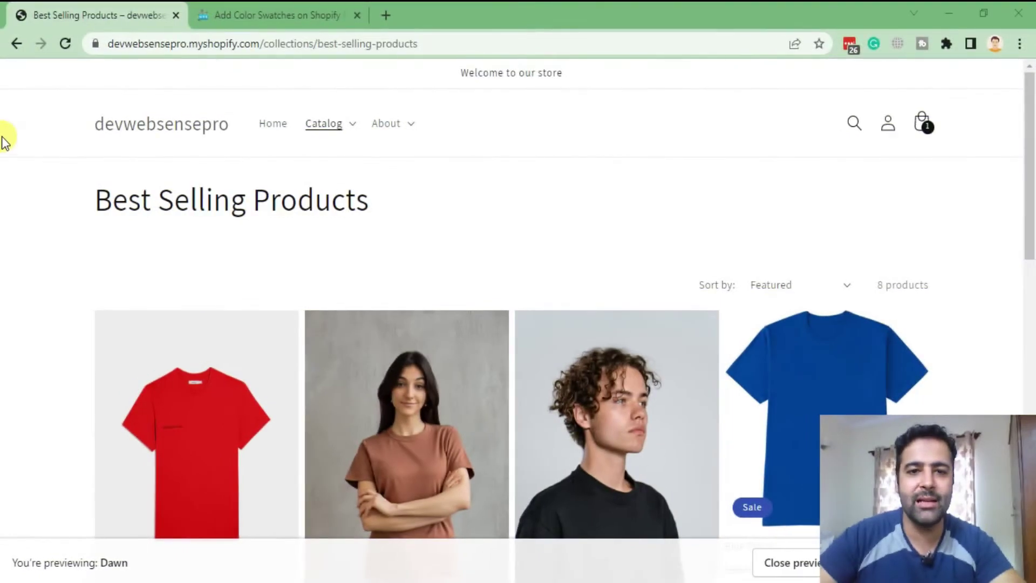
{"action": "scroll", "coordinate": [3, 142], "scroll_direction": "down", "scroll_amount": 2}
{"action": "scroll", "coordinate": [4, 144], "scroll_direction": "down", "scroll_amount": 2}
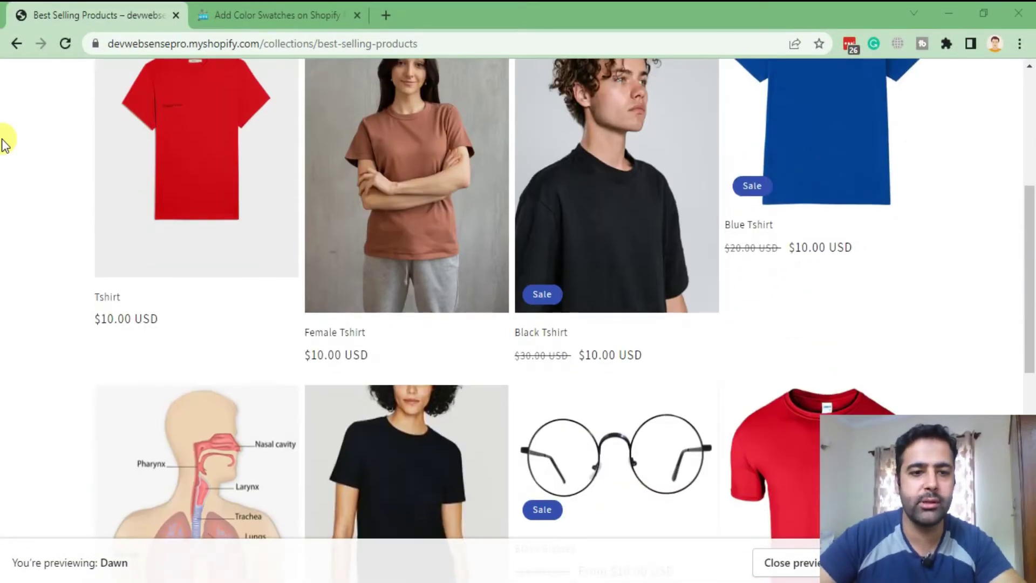
{"action": "scroll", "coordinate": [5, 145], "scroll_direction": "down", "scroll_amount": 2}
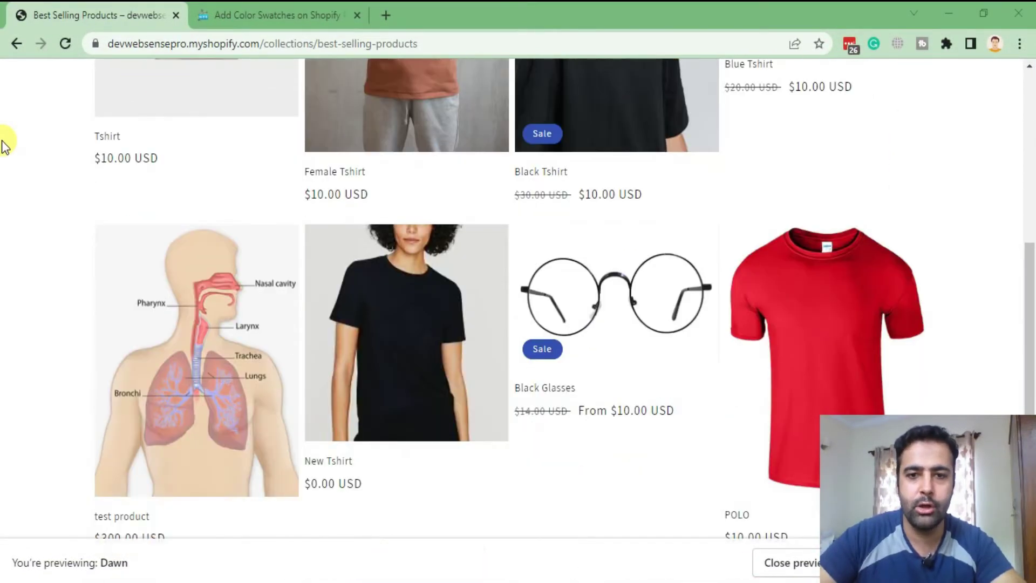
{"action": "scroll", "coordinate": [6, 143], "scroll_direction": "down", "scroll_amount": 2}
{"action": "scroll", "coordinate": [7, 190], "scroll_direction": "up", "scroll_amount": 4}
{"action": "scroll", "coordinate": [7, 189], "scroll_direction": "up", "scroll_amount": 3}
{"action": "scroll", "coordinate": [7, 186], "scroll_direction": "down", "scroll_amount": 3}
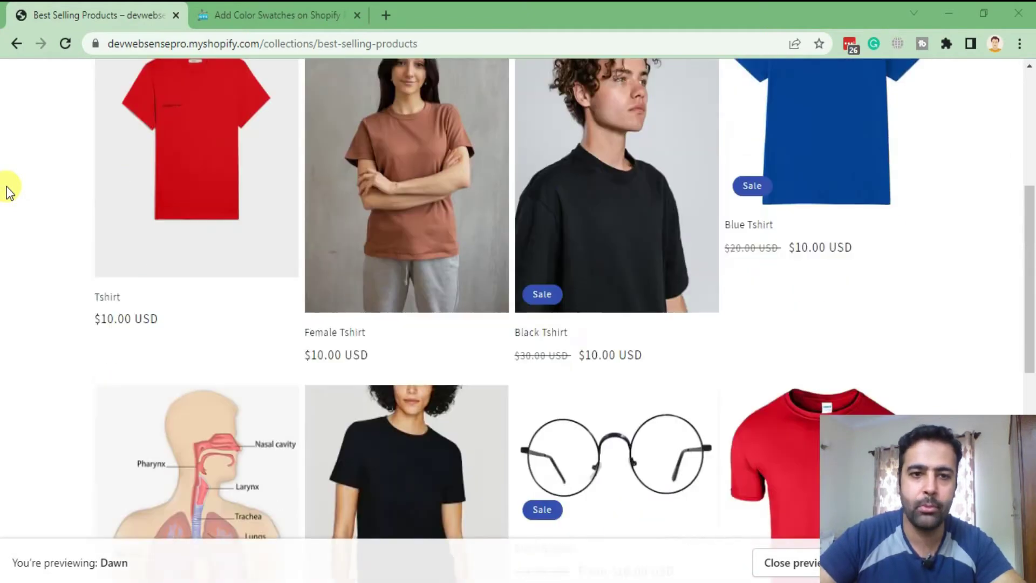
{"action": "scroll", "coordinate": [7, 186], "scroll_direction": "down", "scroll_amount": 4}
Open the POLO product in a new tab and view its red, black and white options
{"action": "right_click", "coordinate": [800, 186]}
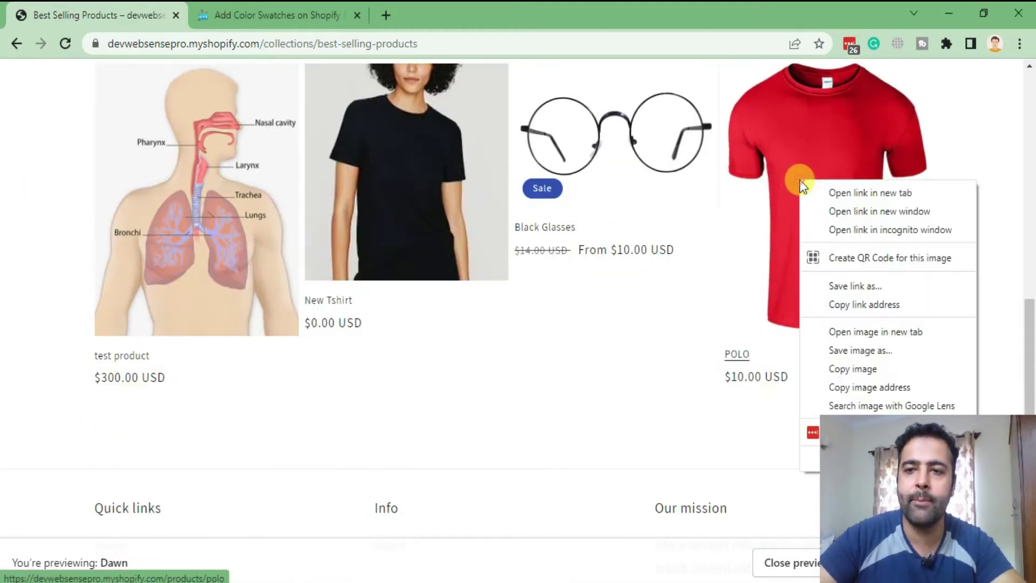
{"action": "left_click", "coordinate": [816, 196]}
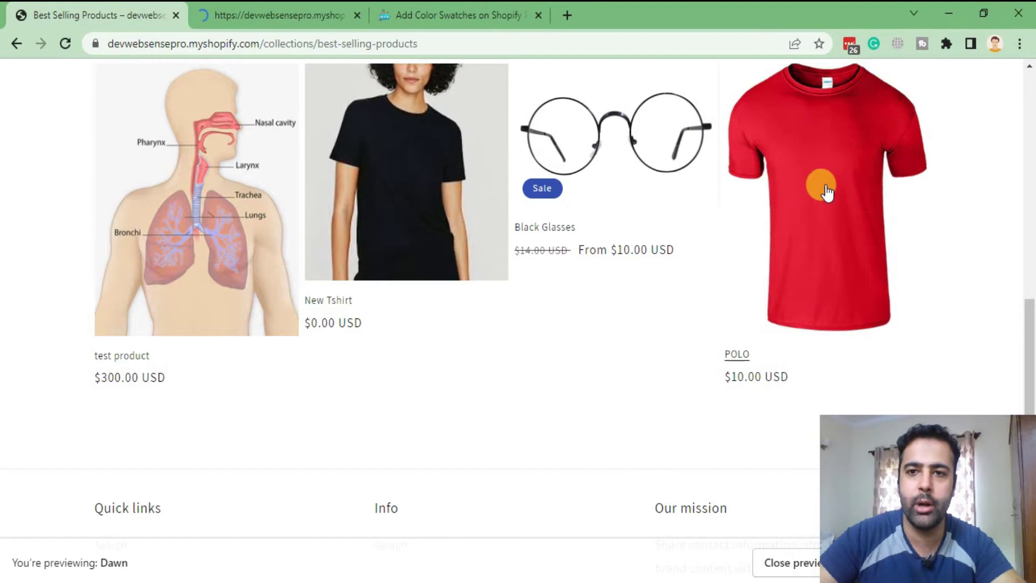
{"action": "left_click", "coordinate": [282, 16]}
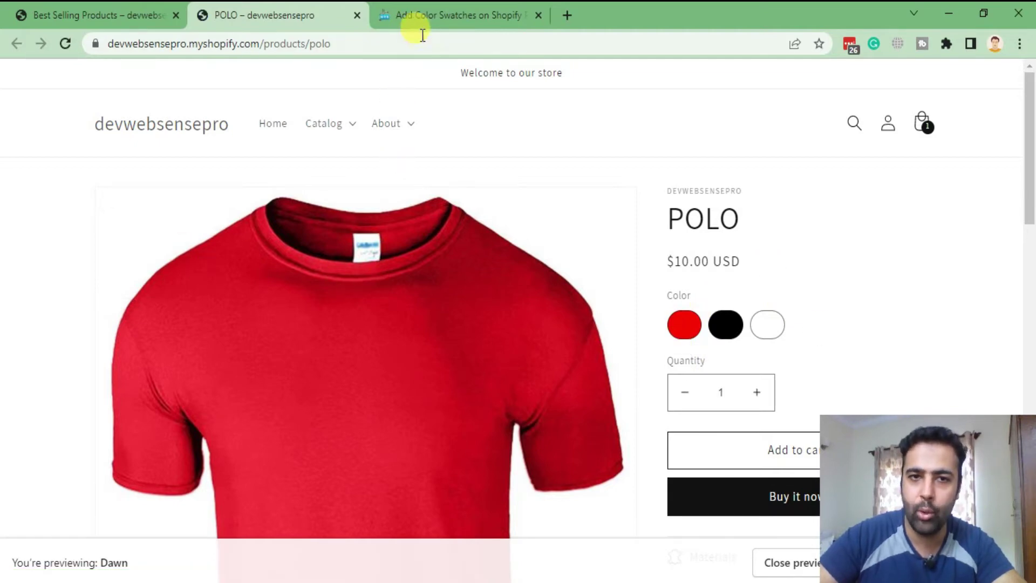
Review the tutorial's variant and metafield steps, then return to the Best Selling Products collection
{"action": "left_click", "coordinate": [430, 15]}
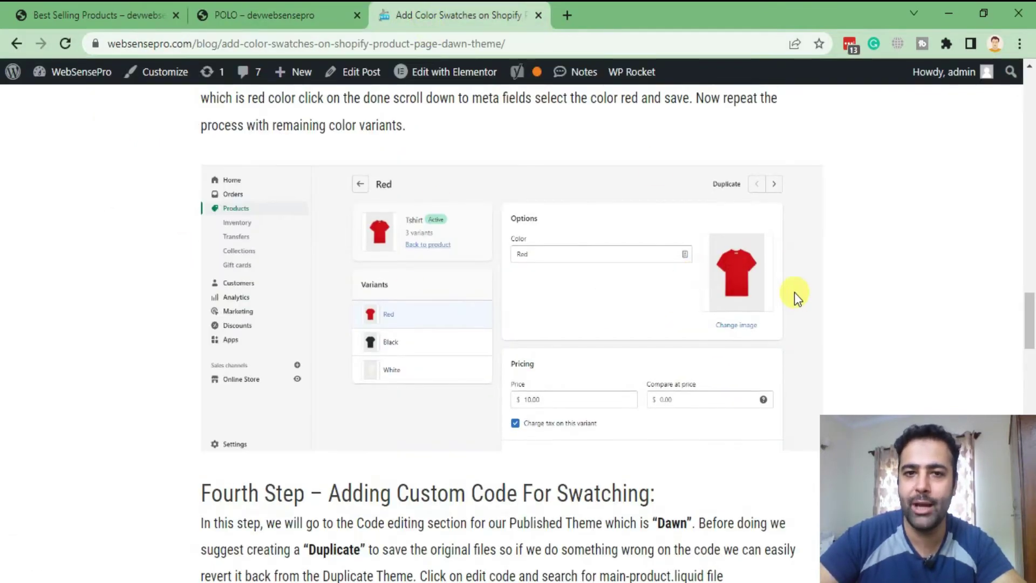
{"action": "scroll", "coordinate": [794, 293], "scroll_direction": "up", "scroll_amount": 10}
{"action": "scroll", "coordinate": [793, 292], "scroll_direction": "up", "scroll_amount": 10}
{"action": "scroll", "coordinate": [794, 292], "scroll_direction": "up", "scroll_amount": 5}
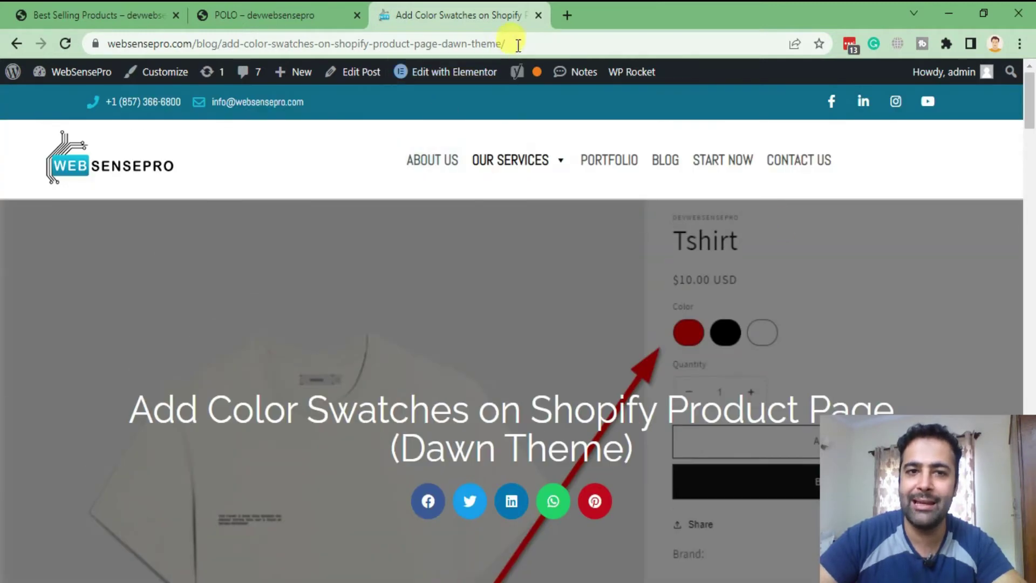
{"action": "left_click_drag", "start_coordinate": [510, 43], "coordinate": [93, 43]}
{"action": "left_click", "coordinate": [566, 265]}
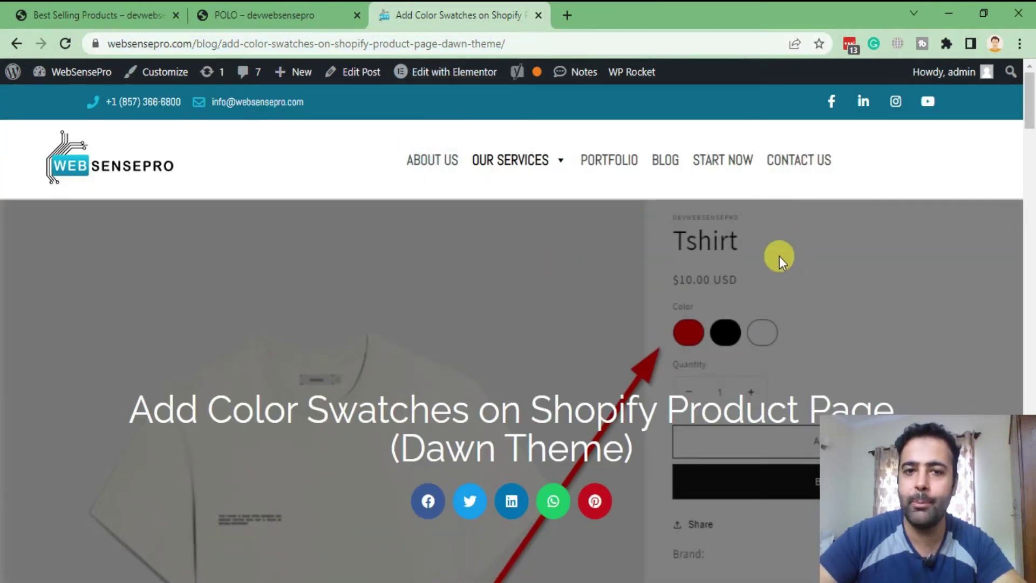
{"action": "scroll", "coordinate": [747, 274], "scroll_direction": "down", "scroll_amount": 4}
{"action": "scroll", "coordinate": [747, 274], "scroll_direction": "down", "scroll_amount": 2}
{"action": "scroll", "coordinate": [752, 233], "scroll_direction": "down", "scroll_amount": 4}
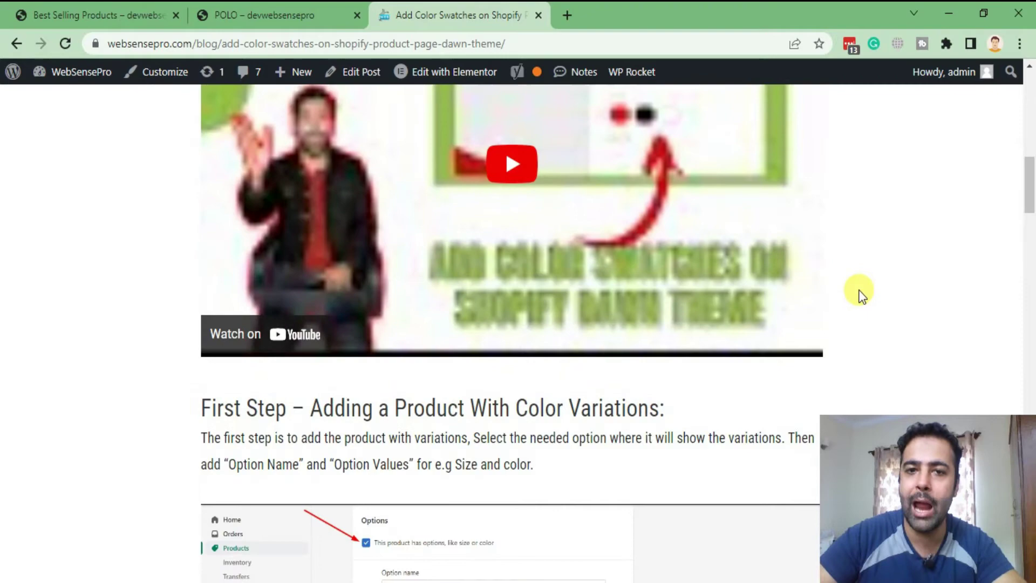
{"action": "scroll", "coordinate": [860, 295], "scroll_direction": "up", "scroll_amount": 2}
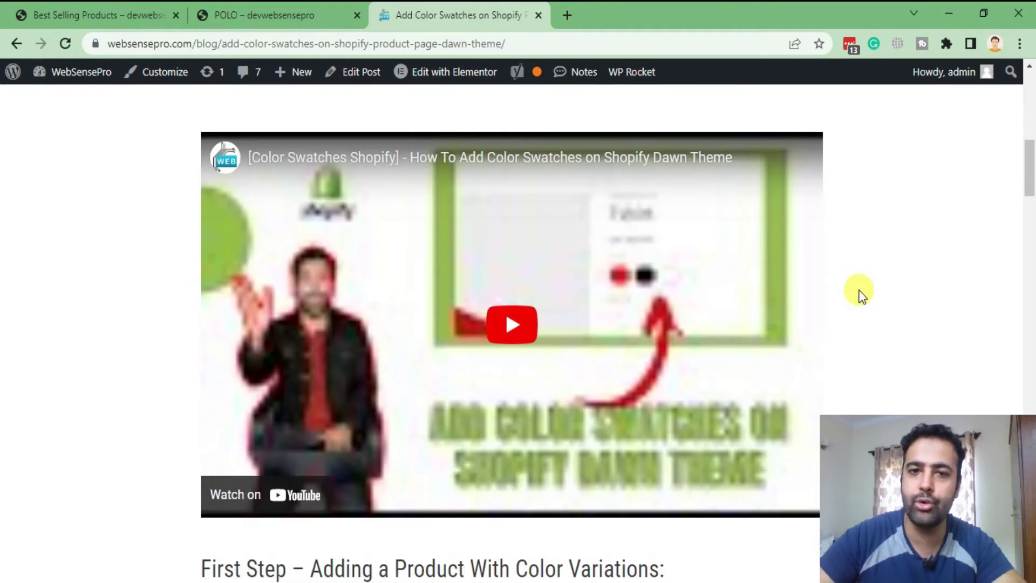
{"action": "scroll", "coordinate": [861, 295], "scroll_direction": "down", "scroll_amount": 4}
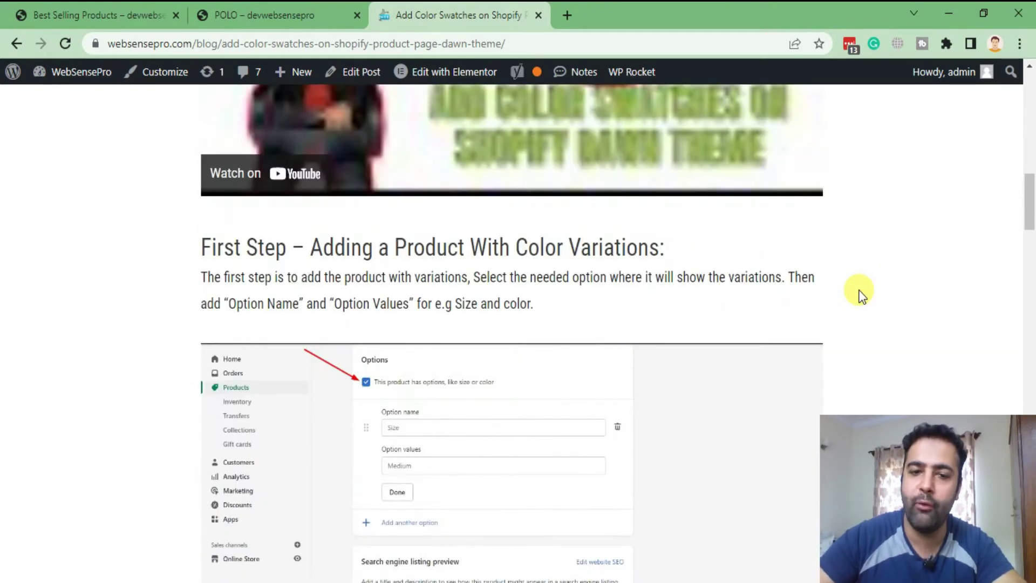
{"action": "scroll", "coordinate": [860, 295], "scroll_direction": "down", "scroll_amount": 1}
{"action": "scroll", "coordinate": [858, 292], "scroll_direction": "down", "scroll_amount": 3}
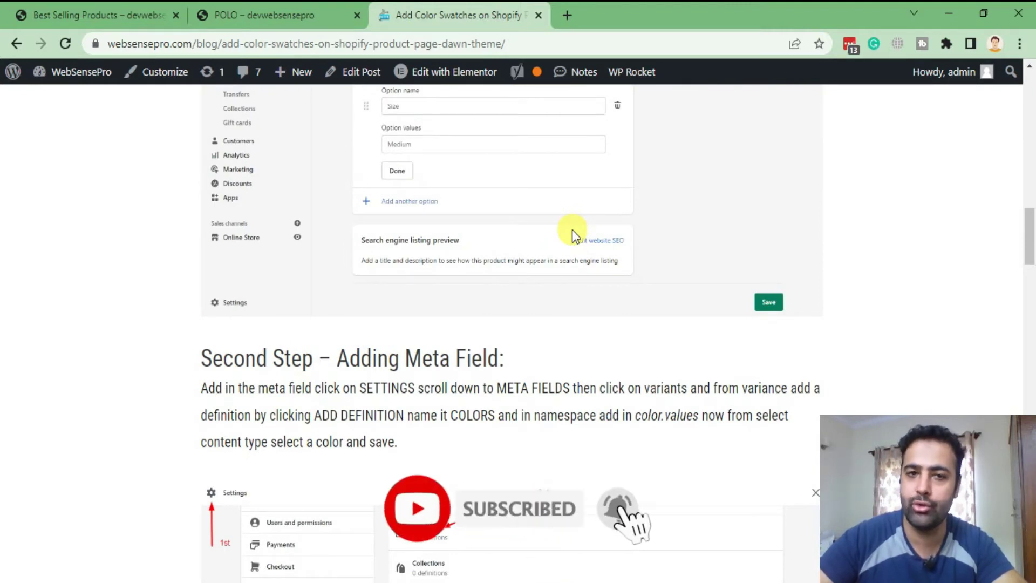
{"action": "scroll", "coordinate": [572, 229], "scroll_direction": "down", "scroll_amount": 4}
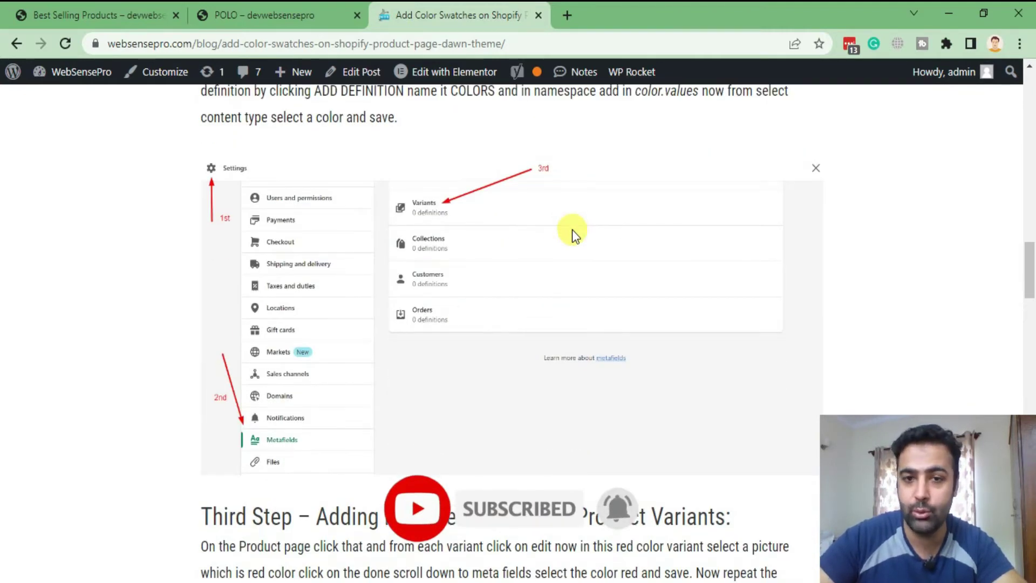
{"action": "scroll", "coordinate": [572, 229], "scroll_direction": "down", "scroll_amount": 4}
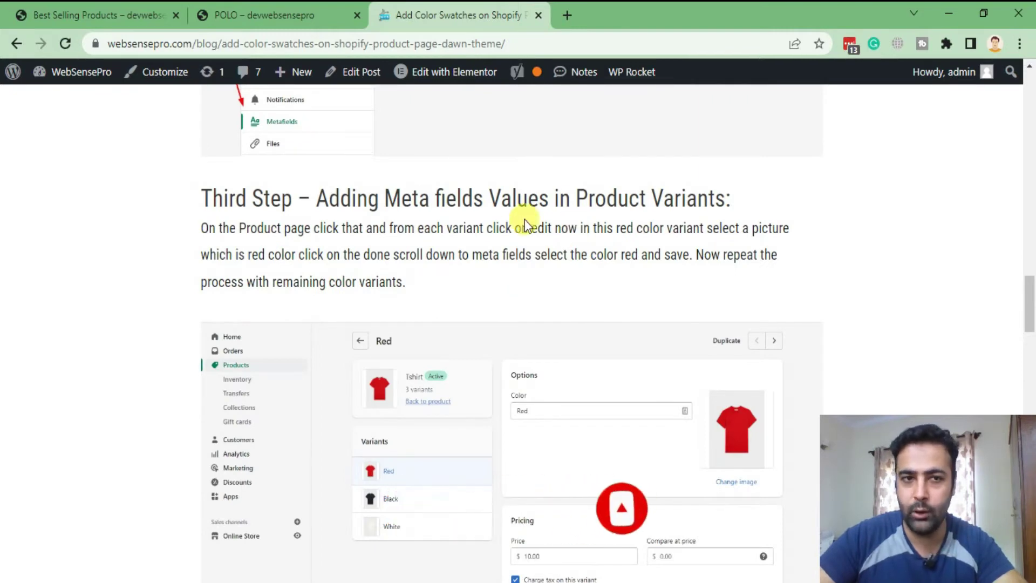
{"action": "left_click", "coordinate": [260, 14]}
Load the store's admin in a new tab using the copied store address
{"action": "left_click", "coordinate": [148, 14]}
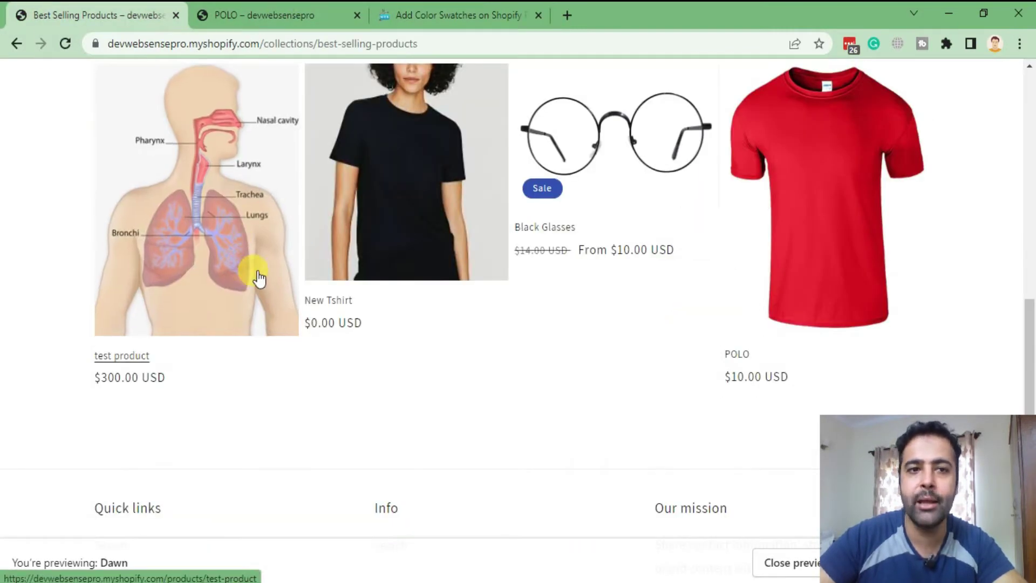
{"action": "scroll", "coordinate": [4, 277], "scroll_direction": "up", "scroll_amount": 8}
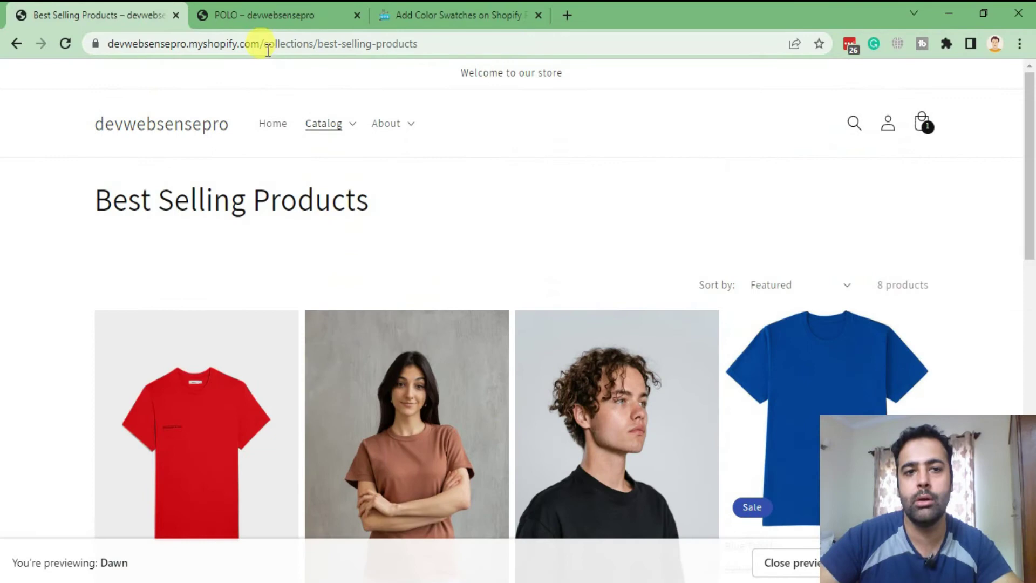
{"action": "left_click_drag", "start_coordinate": [265, 43], "coordinate": [7, 54]}
{"action": "key", "text": "ctrl+c"}
{"action": "left_click", "coordinate": [565, 15]}
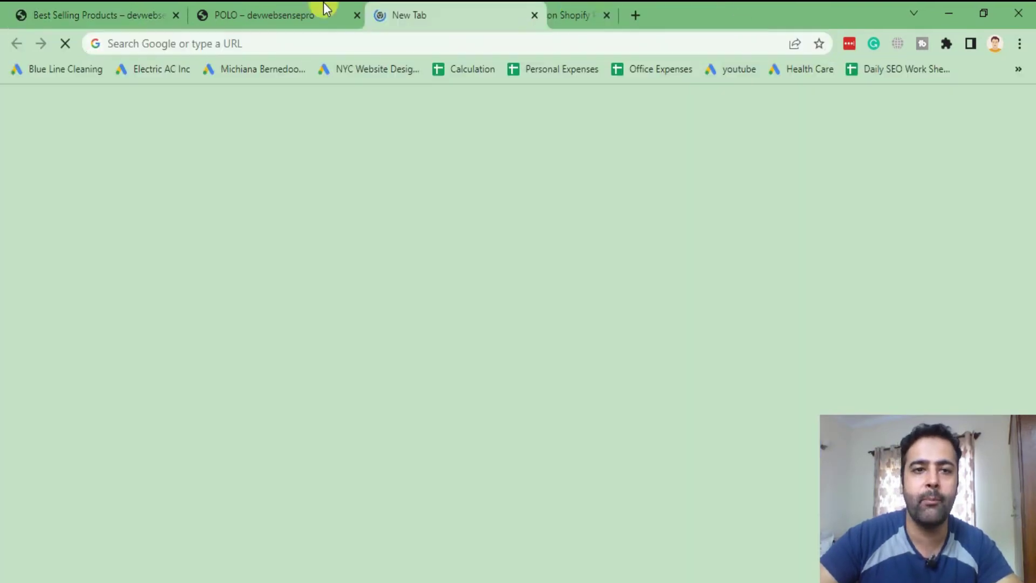
{"action": "left_click_drag", "start_coordinate": [640, 15], "coordinate": [259, 7]}
{"action": "key", "text": "ctrl+v"}
{"action": "type", "text": "adm"}
{"action": "key", "text": "Return"}
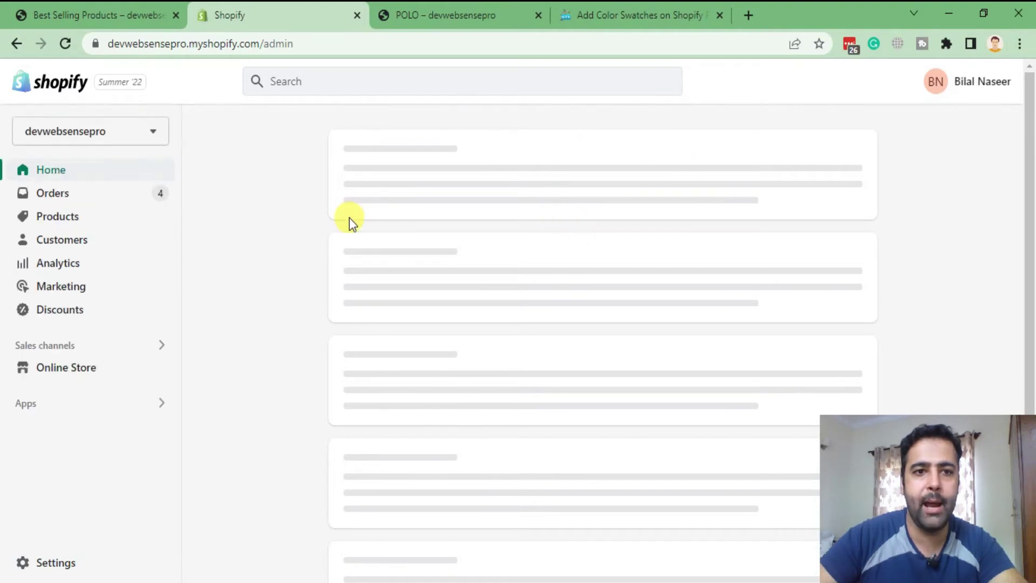
{"action": "mouse_move", "coordinate": [66, 368]}
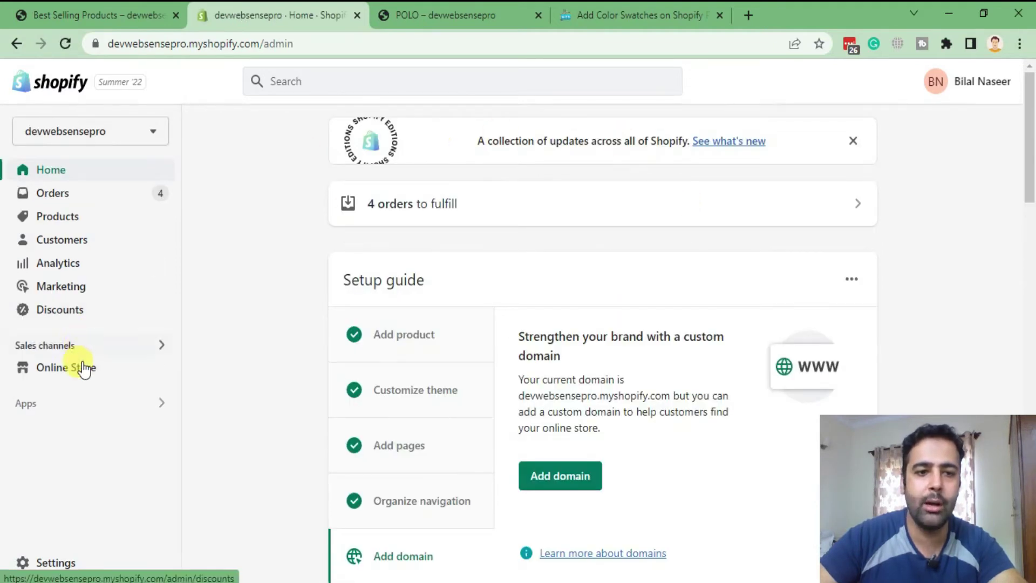
From Online Store, launch Actions > Edit code on the Dawn theme
{"action": "left_click", "coordinate": [81, 376]}
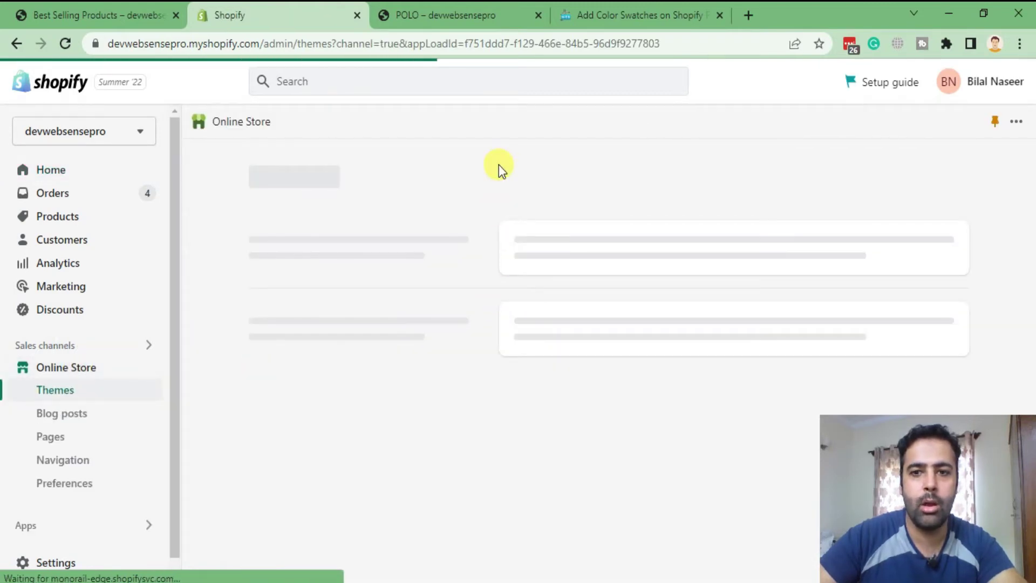
{"action": "scroll", "coordinate": [498, 164], "scroll_direction": "down", "scroll_amount": 2}
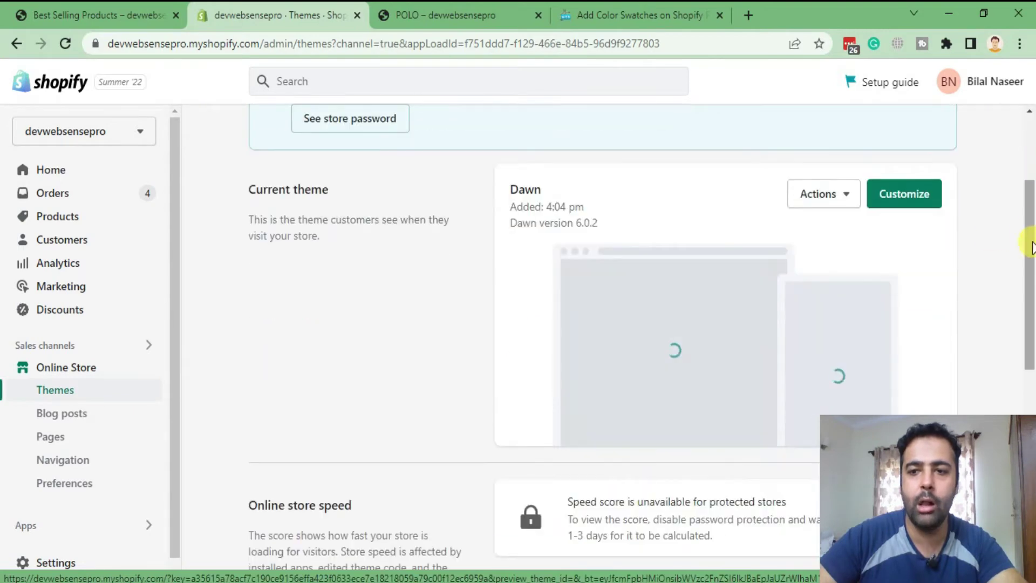
{"action": "left_click", "coordinate": [832, 201]}
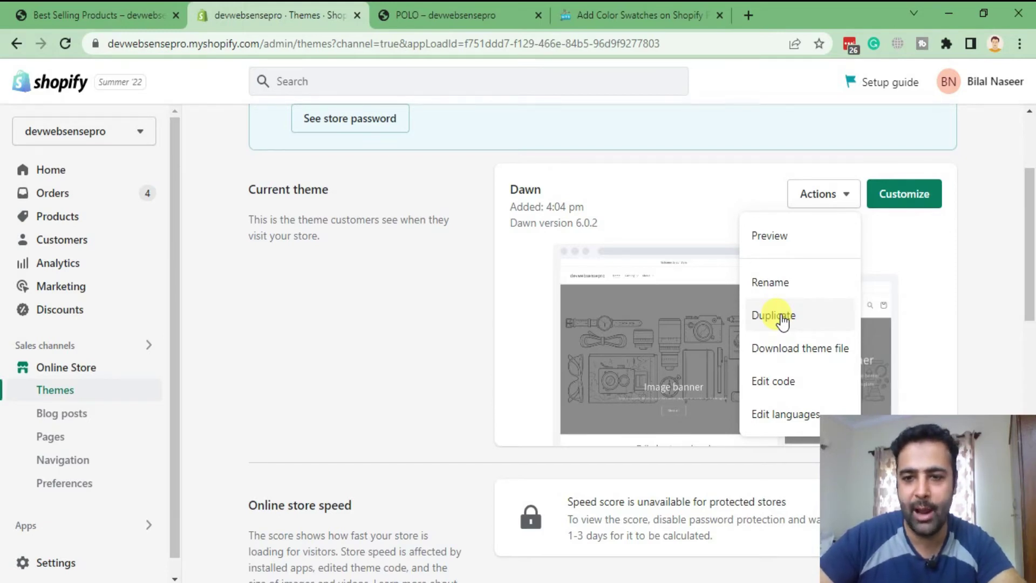
{"action": "scroll", "coordinate": [773, 332], "scroll_direction": "down", "scroll_amount": 1}
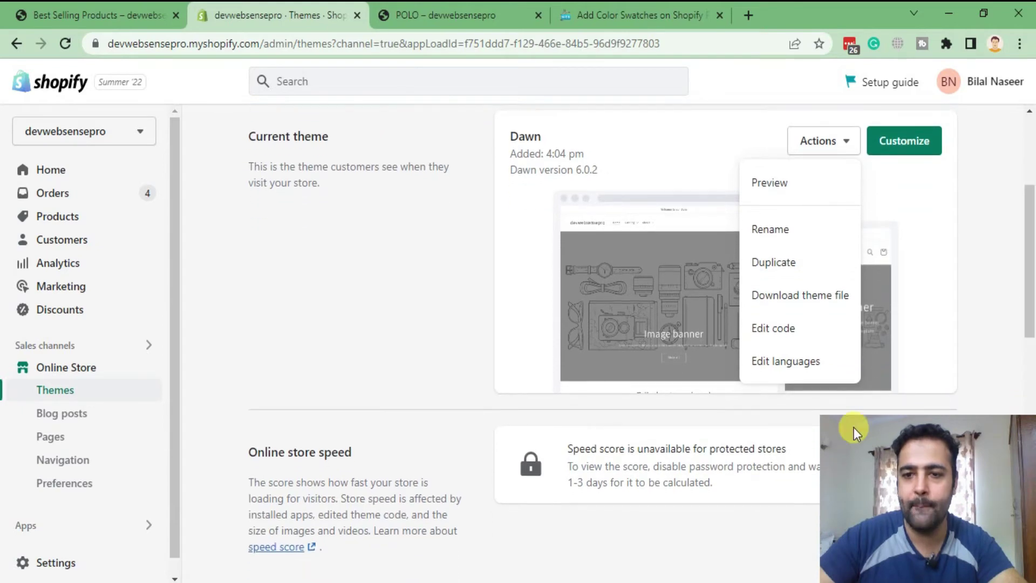
{"action": "left_click", "coordinate": [761, 336]}
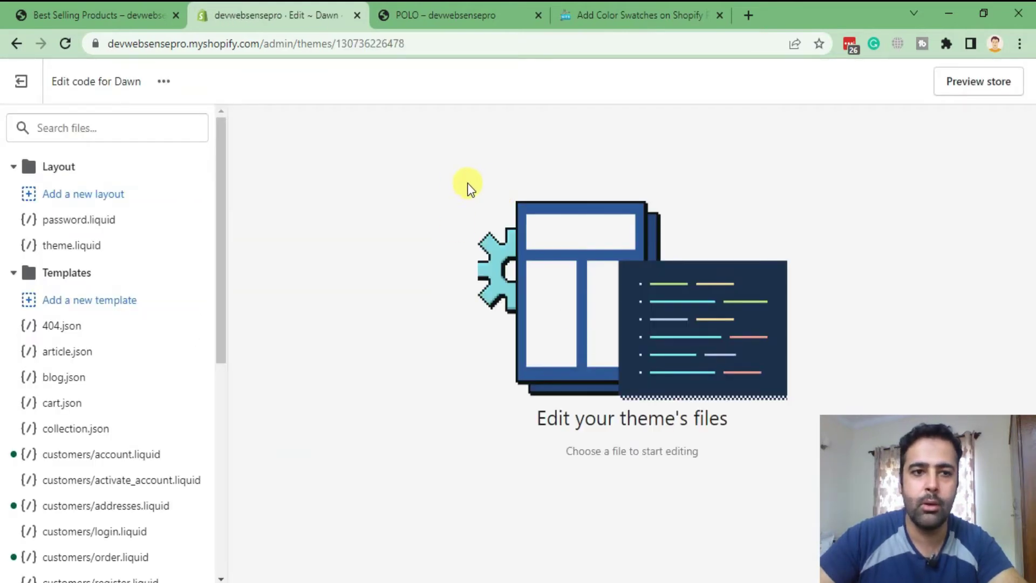
Search the theme files for 'card-' and open the card-product.liquid snippet
{"action": "left_click", "coordinate": [97, 128]}
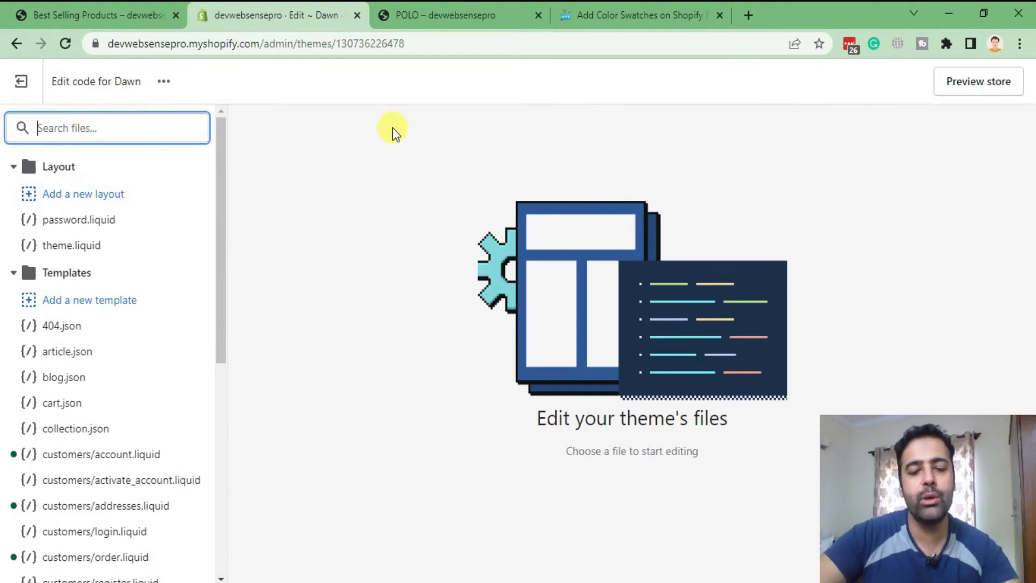
{"action": "type", "text": "card-"}
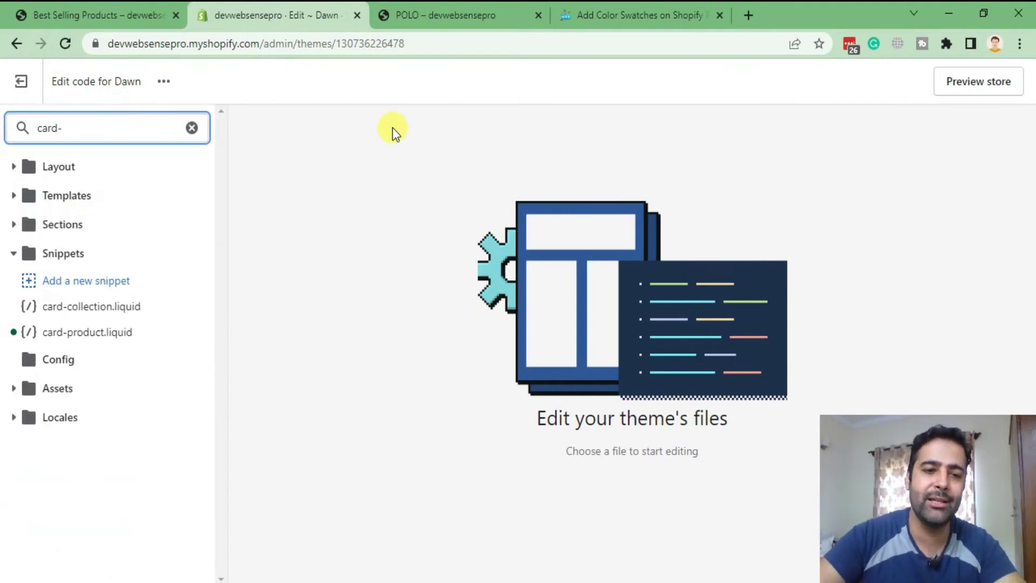
{"action": "left_click", "coordinate": [116, 340]}
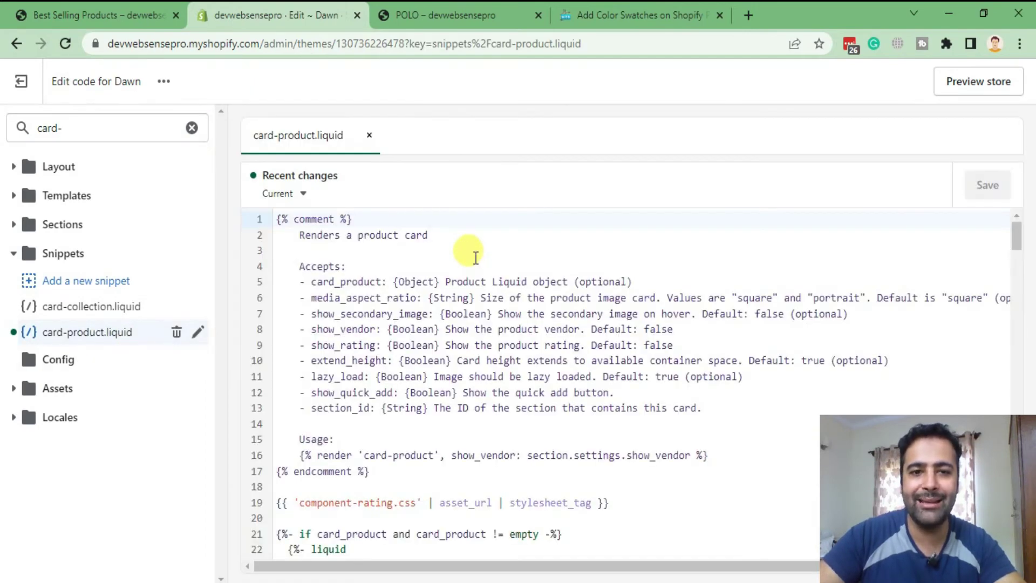
{"action": "scroll", "coordinate": [498, 269], "scroll_direction": "down", "scroll_amount": 7}
Locate the price render line in card-product.liquid by searching for the tag copied from Notepad++
{"action": "key", "text": "alt+Tab"}
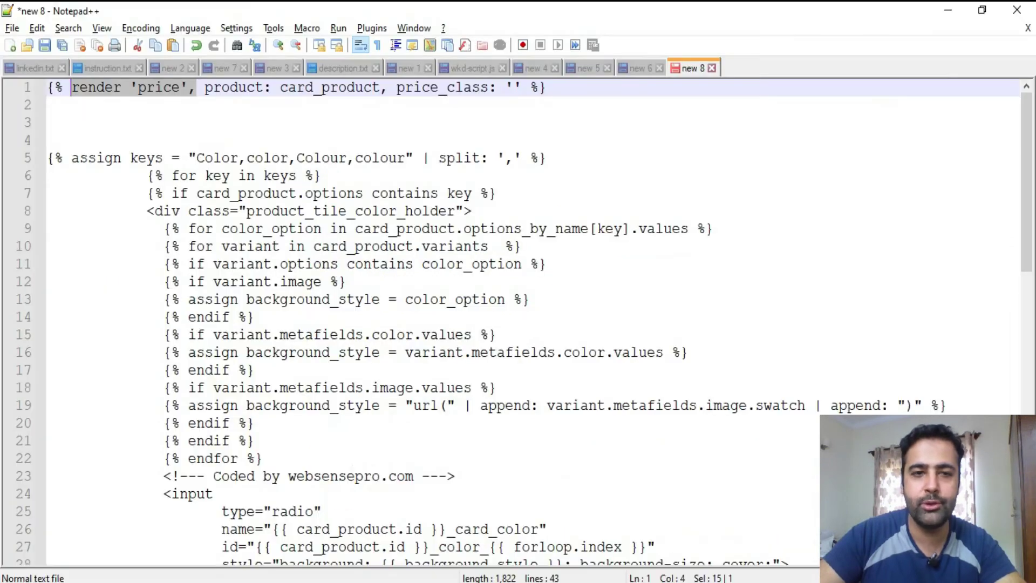
{"action": "left_click", "coordinate": [230, 118]}
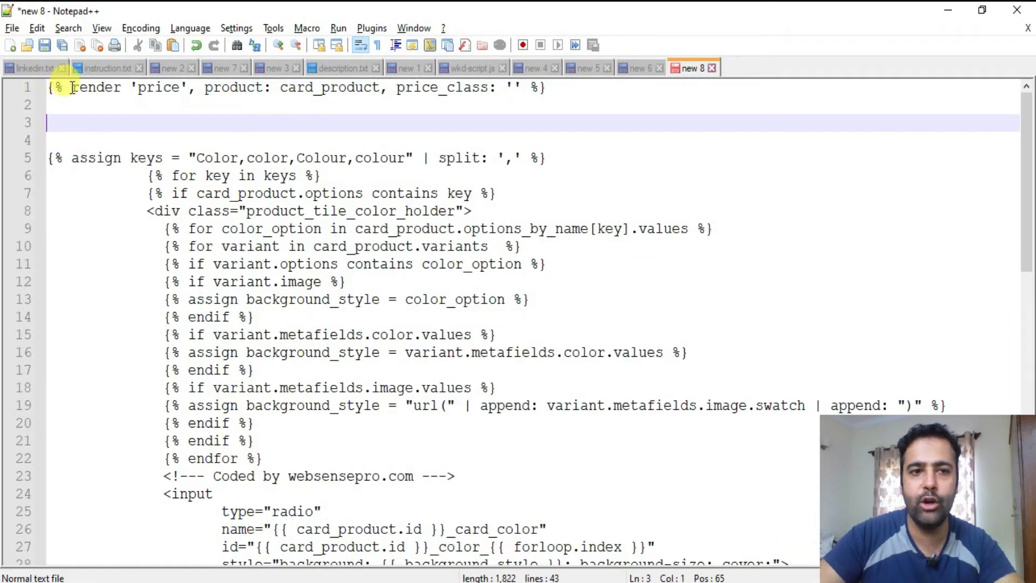
{"action": "left_click_drag", "start_coordinate": [71, 87], "coordinate": [177, 86]}
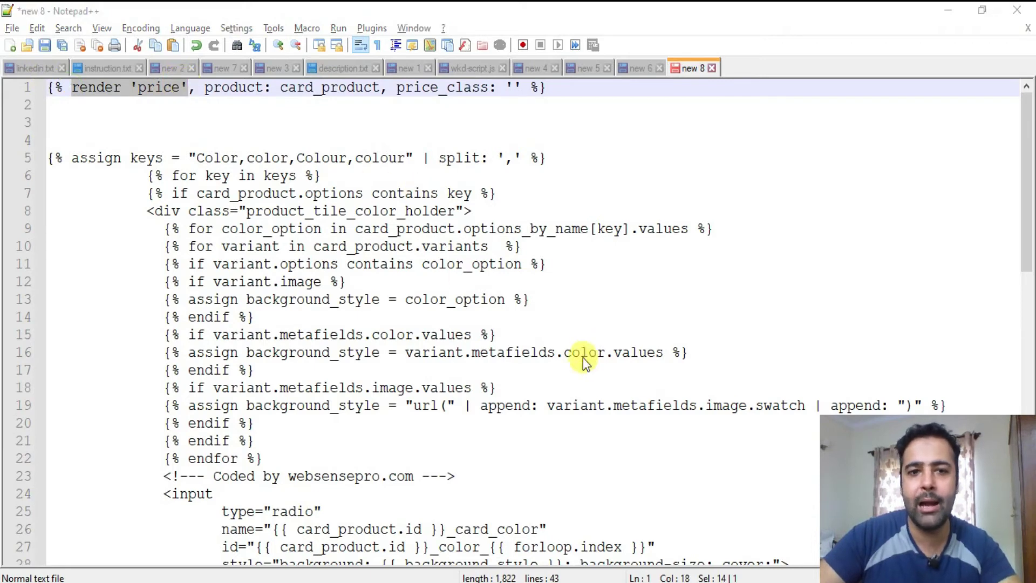
{"action": "key", "text": "alt+Tab"}
{"action": "key", "text": "ctrl+f"}
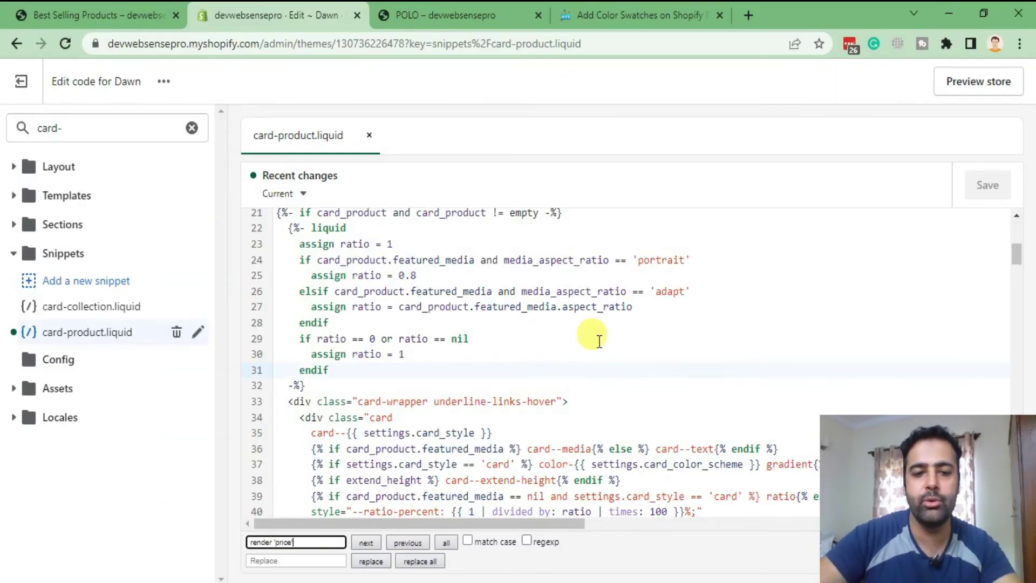
{"action": "key", "text": "Return"}
{"action": "key", "text": "Escape"}
{"action": "scroll", "coordinate": [641, 270], "scroll_direction": "down", "scroll_amount": 2}
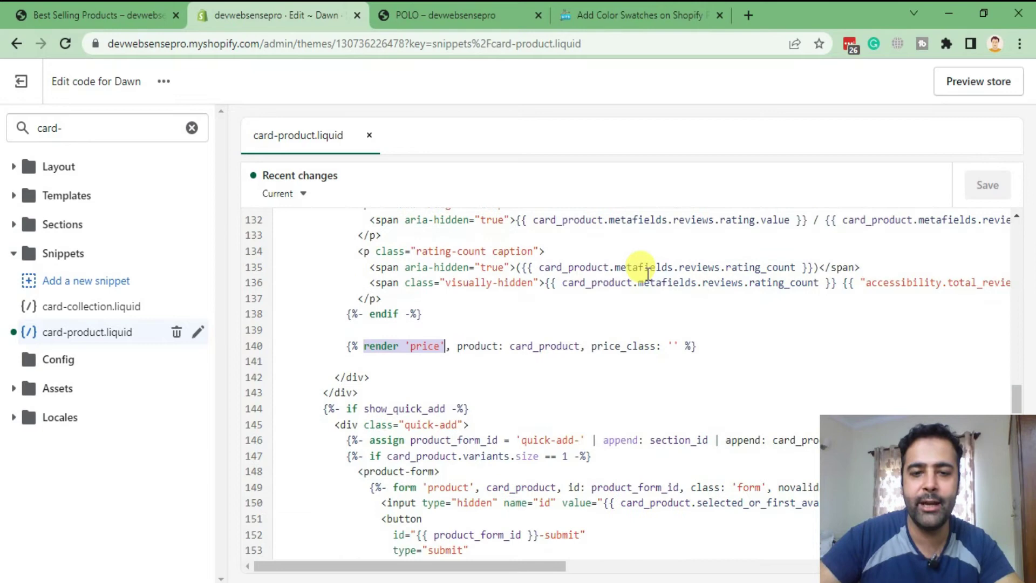
Paste the colour-swatch Liquid loop from Notepad++ onto the line below the price render
{"action": "left_click_drag", "start_coordinate": [345, 346], "coordinate": [710, 347]}
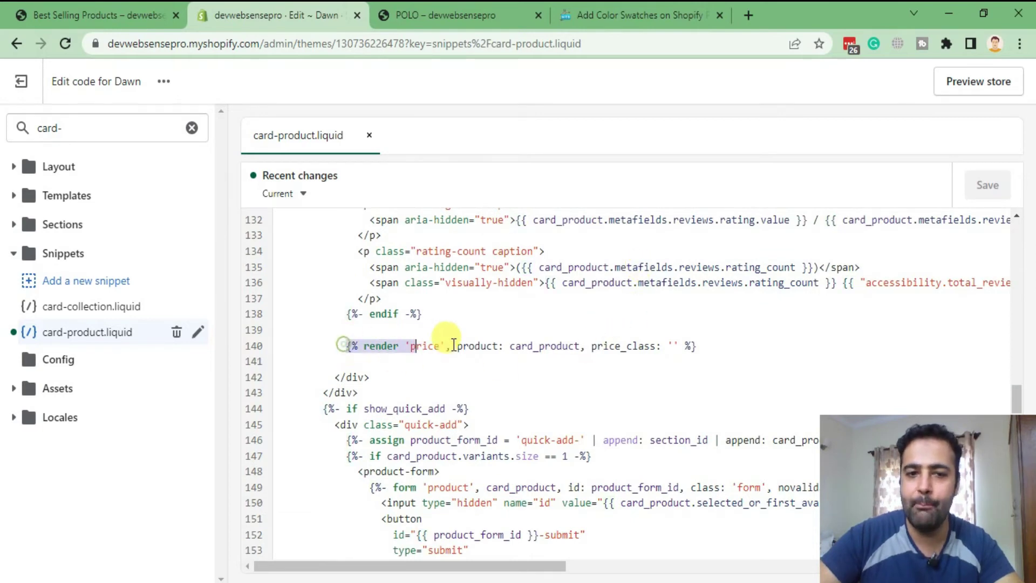
{"action": "left_click", "coordinate": [421, 357]}
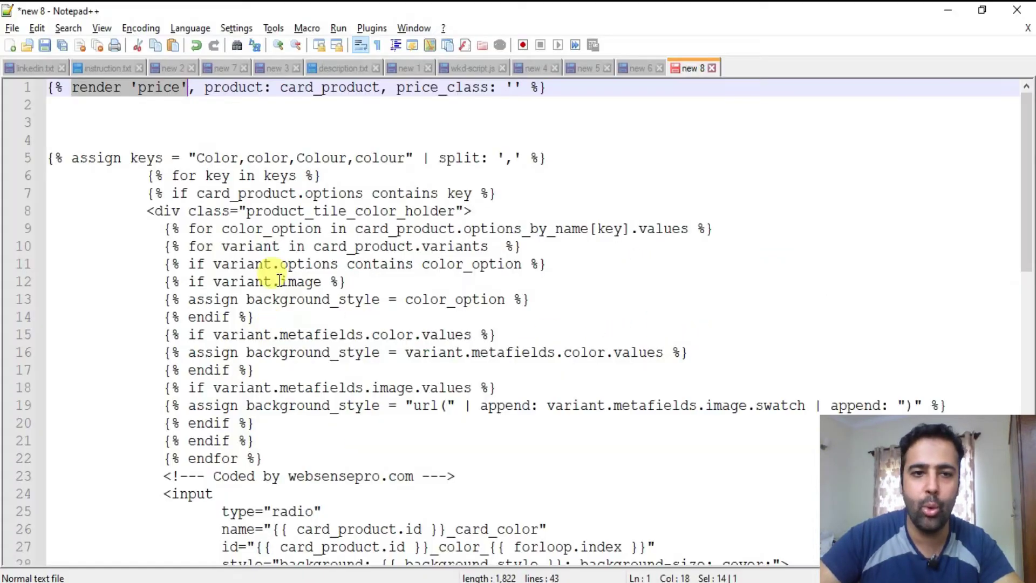
{"action": "left_click", "coordinate": [182, 246]}
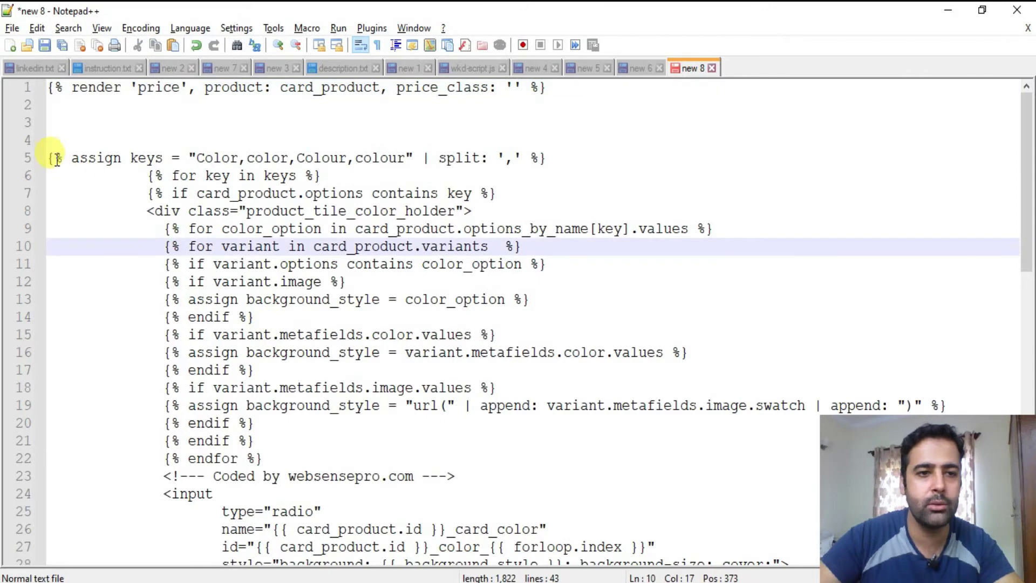
{"action": "mouse_move", "coordinate": [53, 158]}
{"action": "left_mouse_down"}
{"action": "mouse_move", "coordinate": [278, 286]}
{"action": "mouse_move", "coordinate": [277, 320]}
{"action": "left_mouse_up"}
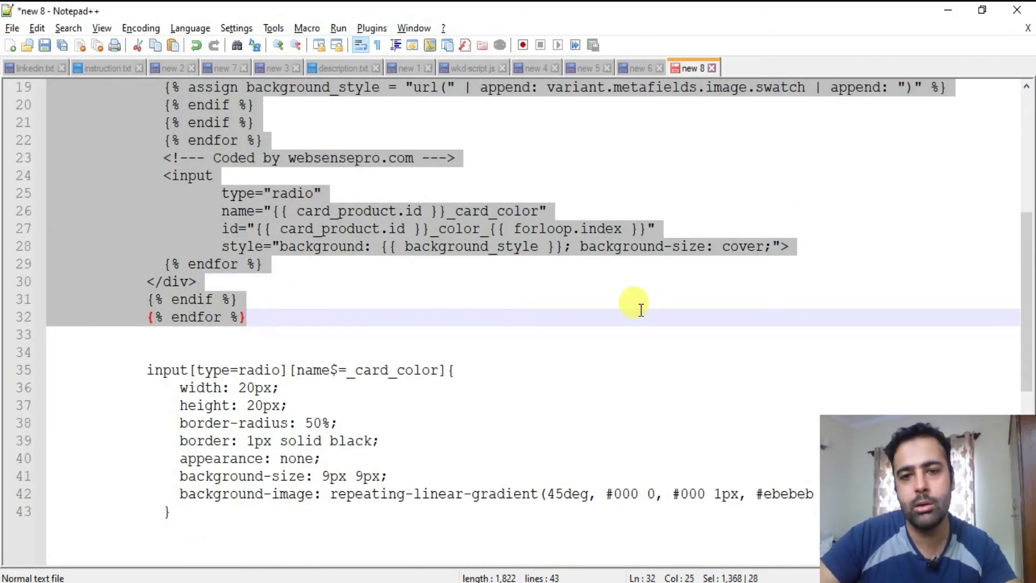
{"action": "key", "text": "alt+Tab"}
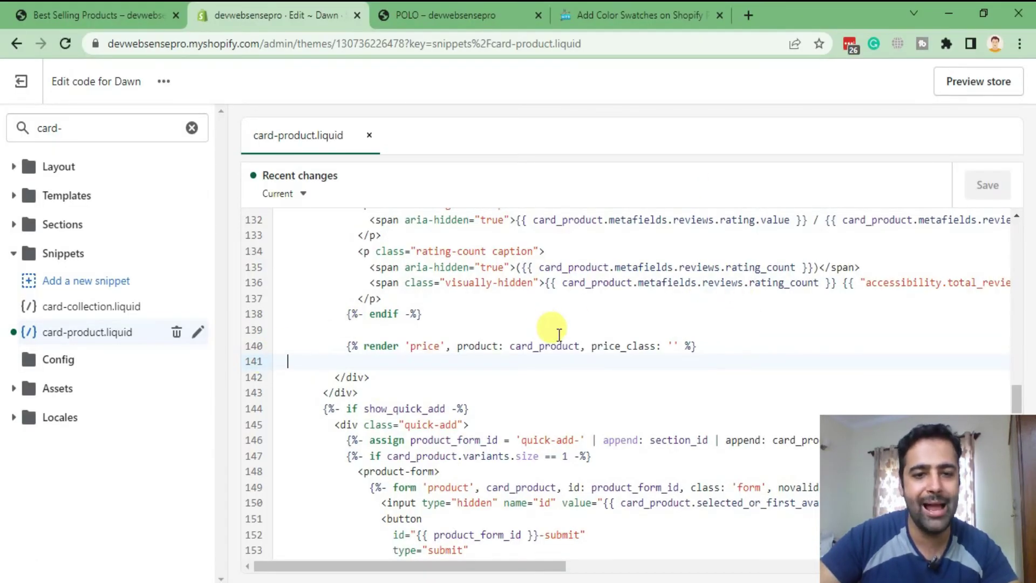
{"action": "key", "text": "ctrl+v"}
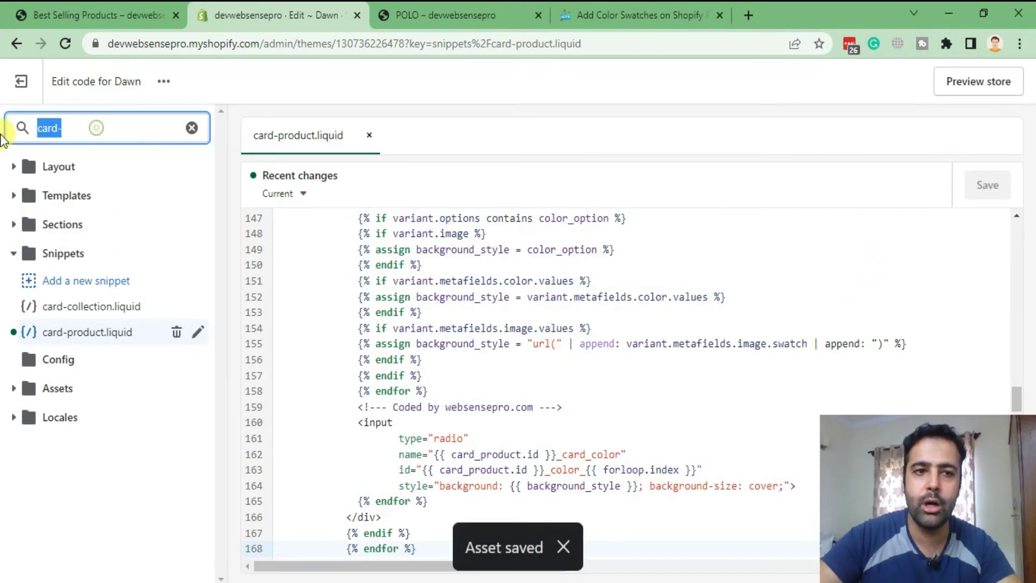
{"action": "type", "text": "base."}
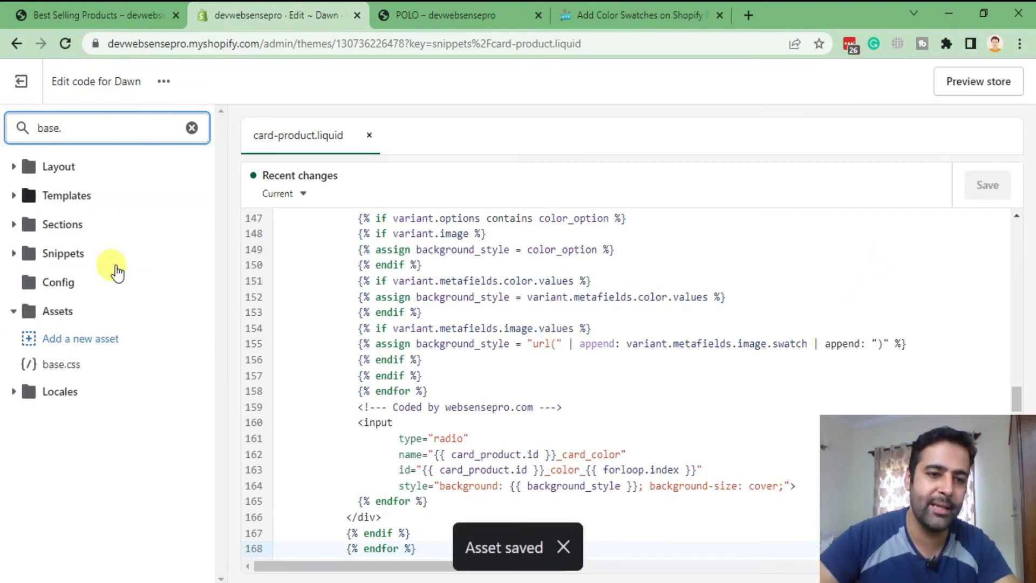
Append the round 20px input[type=radio] swatch rule to the end of base.css and save
{"action": "left_click", "coordinate": [127, 364]}
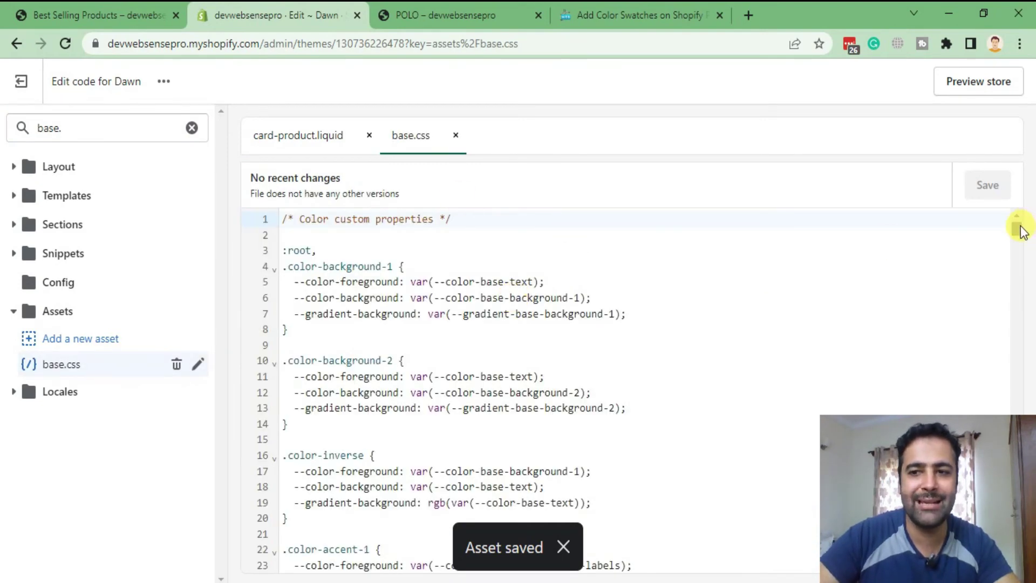
{"action": "left_click_drag", "start_coordinate": [1018, 231], "coordinate": [1022, 486]}
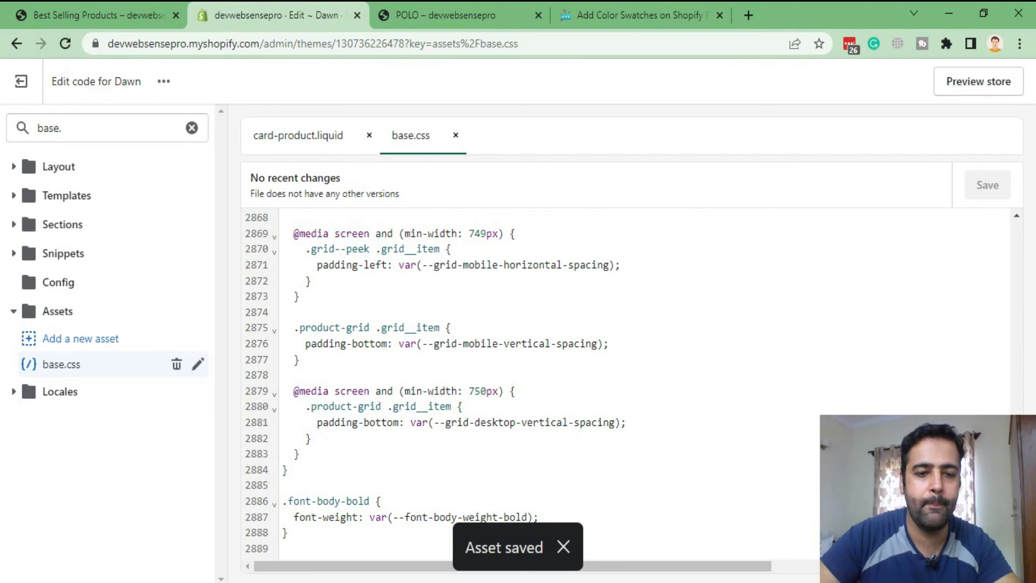
{"action": "left_click", "coordinate": [383, 549]}
{"action": "key", "text": "Return"}
{"action": "key", "text": "Return"}
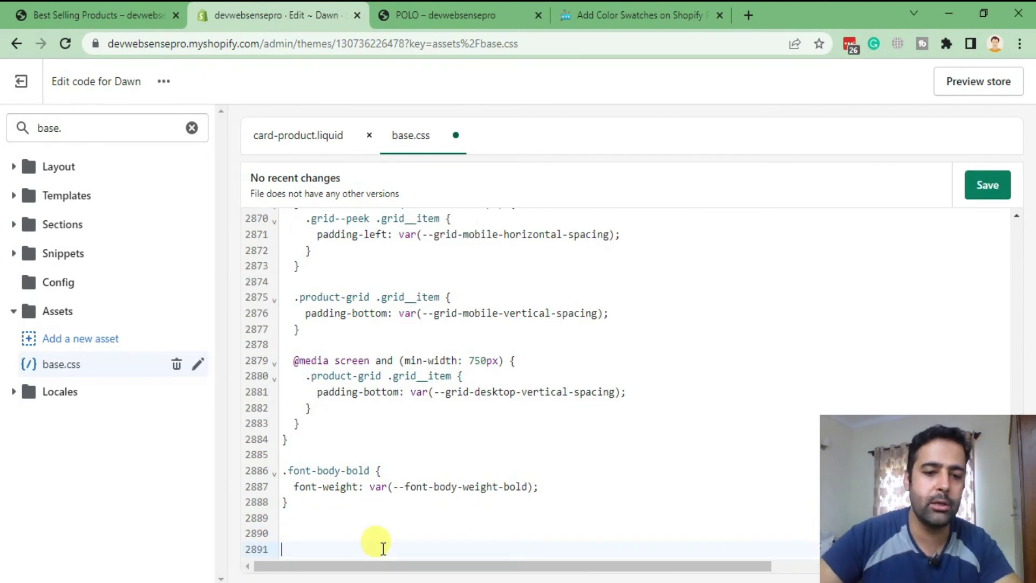
{"action": "key", "text": "alt+Tab"}
{"action": "scroll", "coordinate": [432, 296], "scroll_direction": "down", "scroll_amount": 6}
{"action": "scroll", "coordinate": [430, 294], "scroll_direction": "up", "scroll_amount": 2}
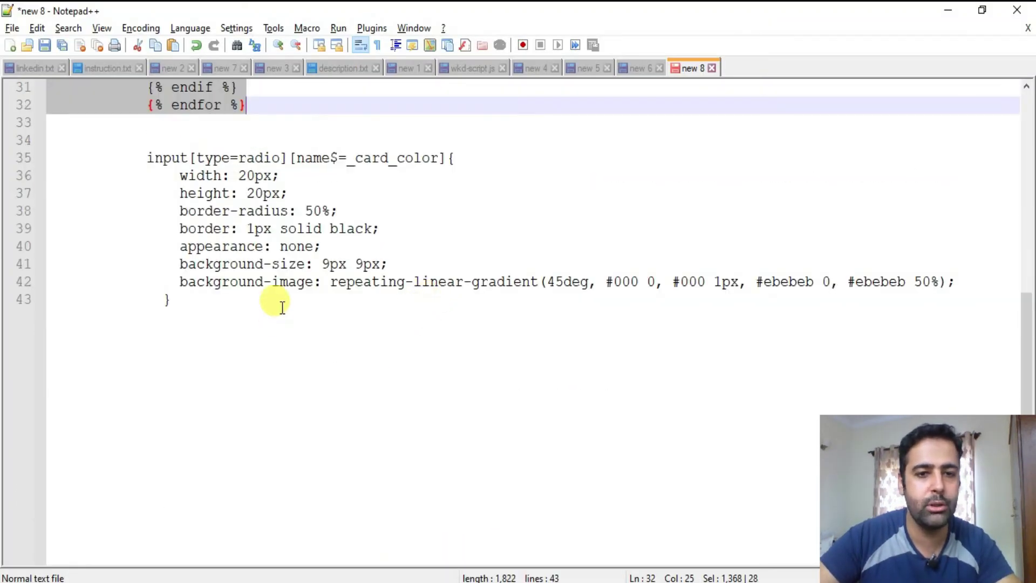
{"action": "left_click_drag", "start_coordinate": [170, 299], "coordinate": [149, 164]}
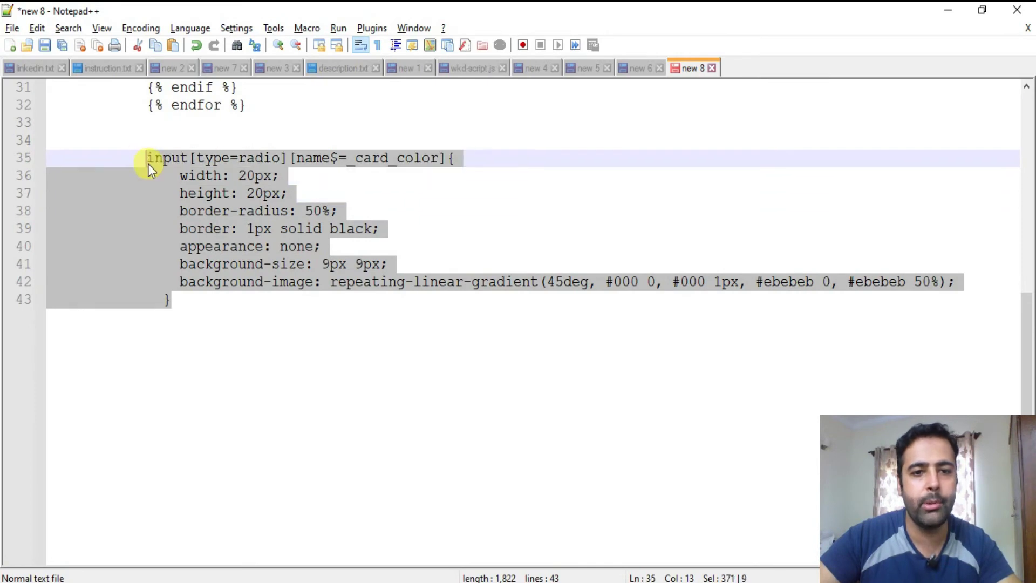
{"action": "key", "text": "ctrl+c"}
{"action": "key", "text": "alt+Tab"}
{"action": "key", "text": "ctrl+v"}
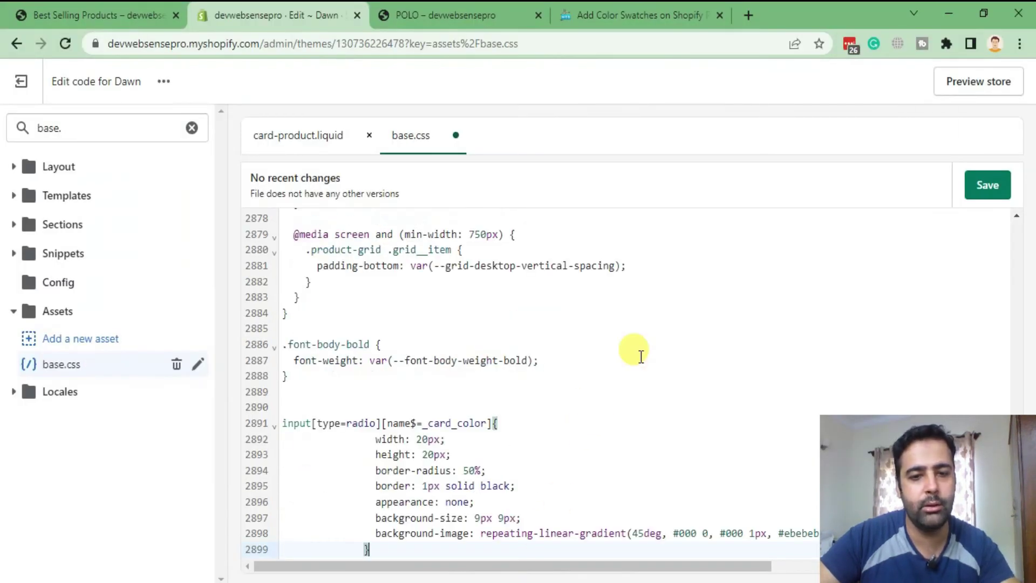
{"action": "left_click", "coordinate": [988, 195]}
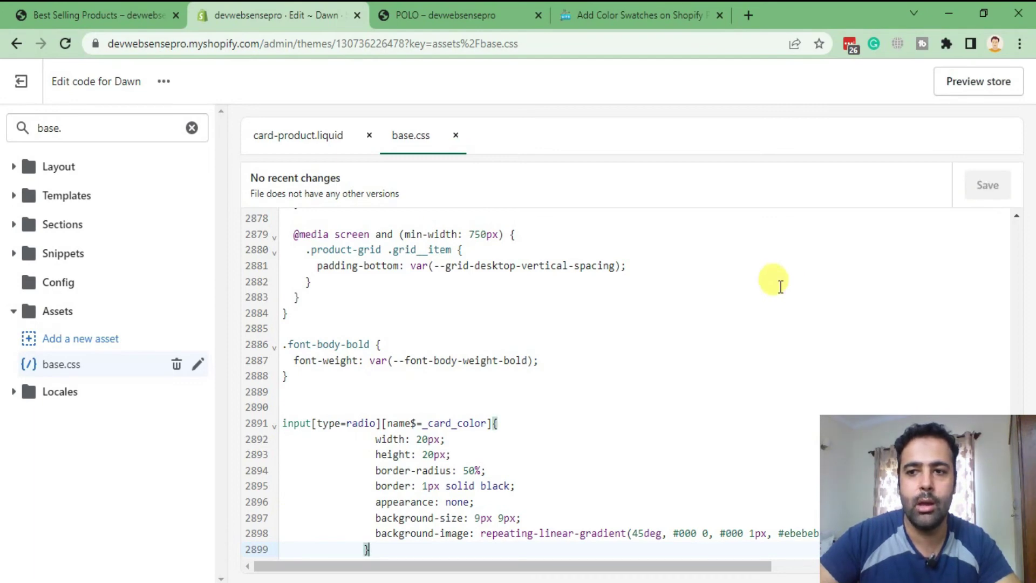
Reload the collection to show round colour dots under cards and compare with the POLO page
{"action": "left_click", "coordinate": [65, 13]}
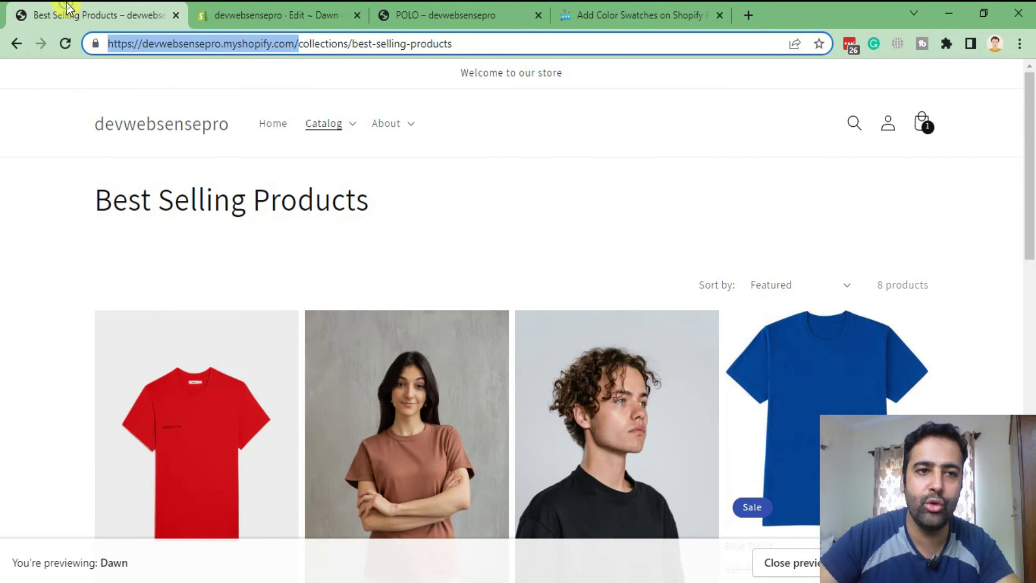
{"action": "left_click", "coordinate": [67, 44]}
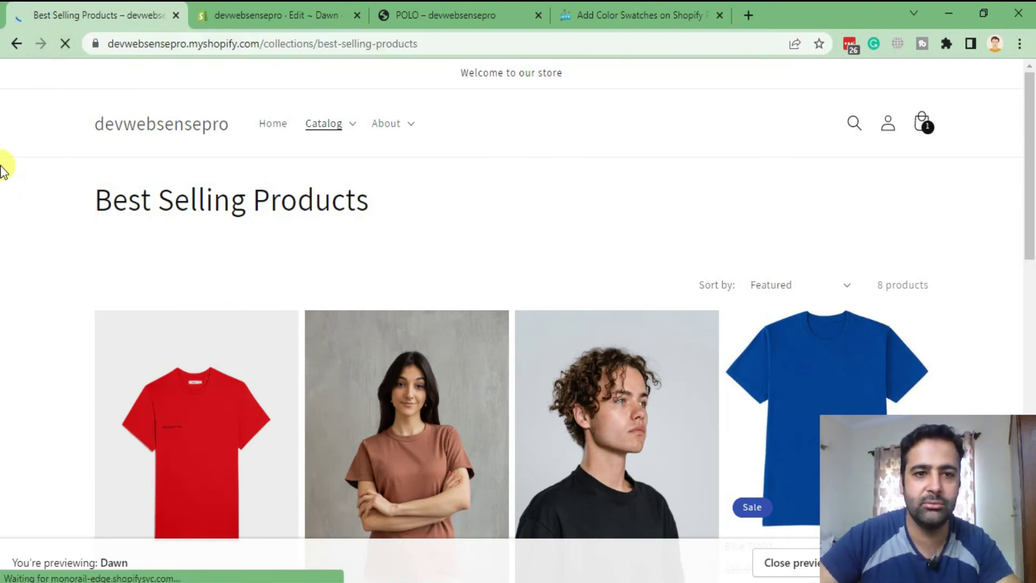
{"action": "scroll", "coordinate": [1, 169], "scroll_direction": "down", "scroll_amount": 4}
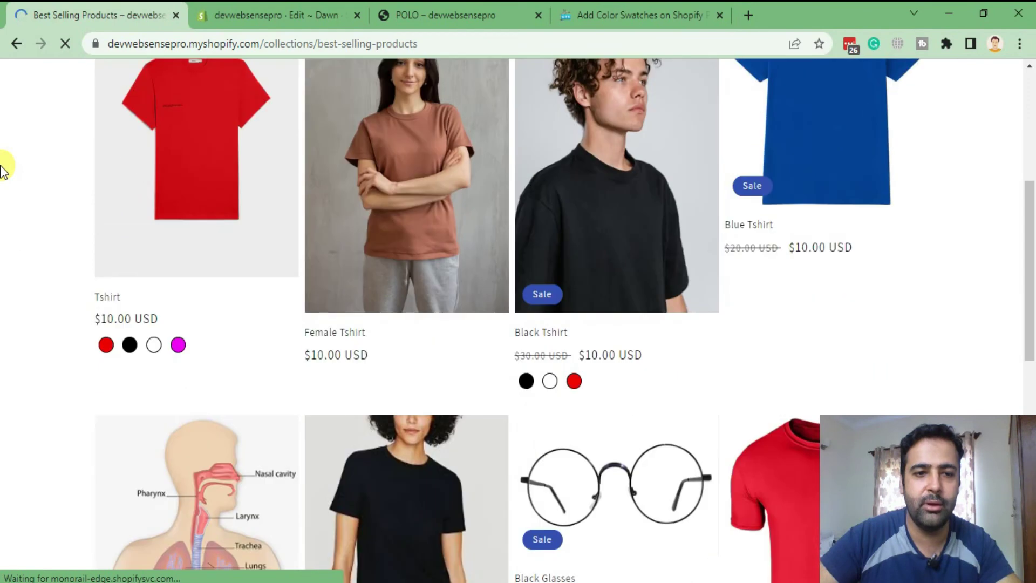
{"action": "scroll", "coordinate": [0, 169], "scroll_direction": "down", "scroll_amount": 2}
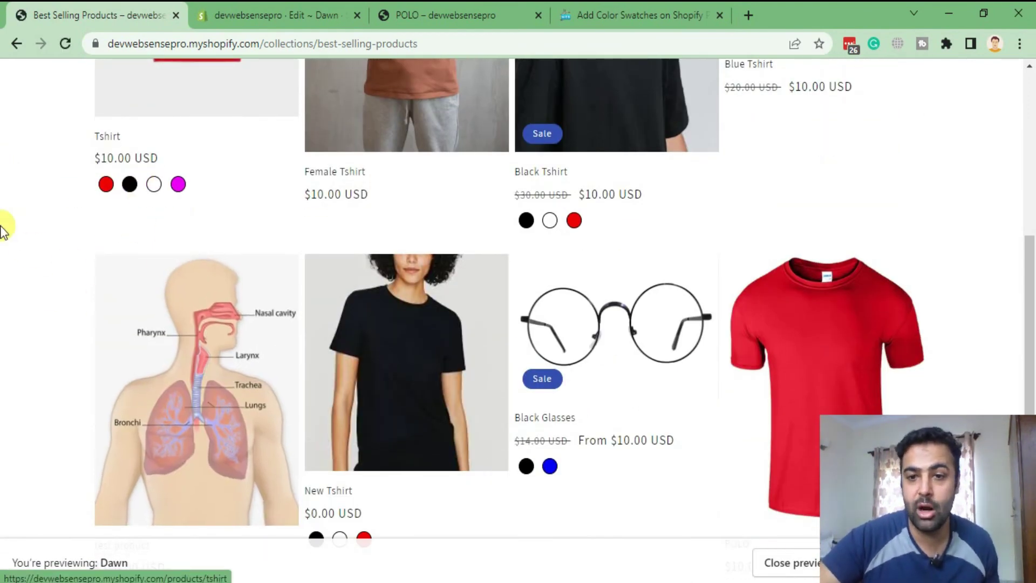
{"action": "scroll", "coordinate": [3, 228], "scroll_direction": "down", "scroll_amount": 2}
{"action": "scroll", "coordinate": [5, 227], "scroll_direction": "down", "scroll_amount": 2}
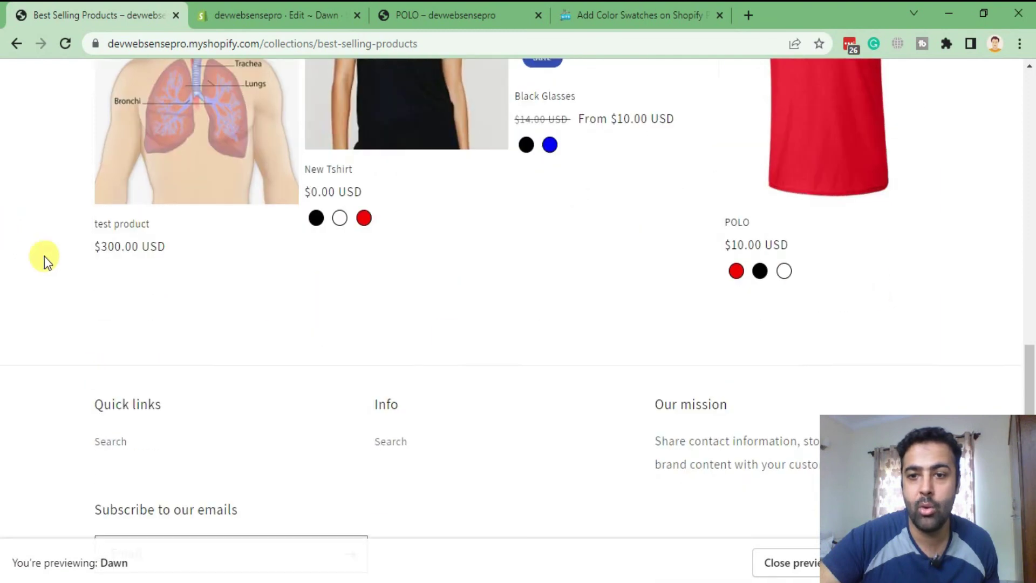
{"action": "left_click", "coordinate": [493, 23]}
{"action": "left_click_drag", "start_coordinate": [480, 21], "coordinate": [284, 18]}
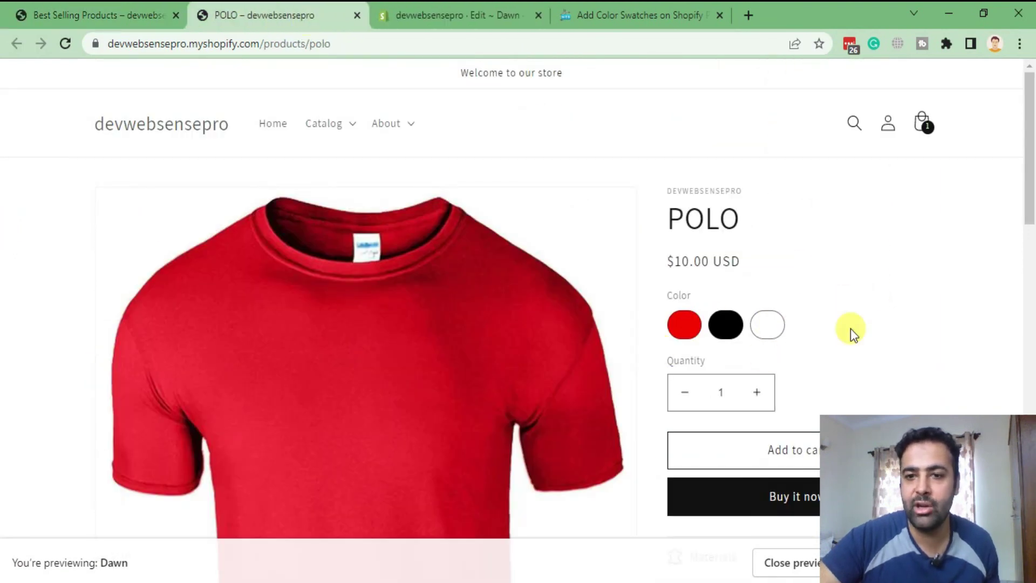
{"action": "left_click", "coordinate": [112, 14]}
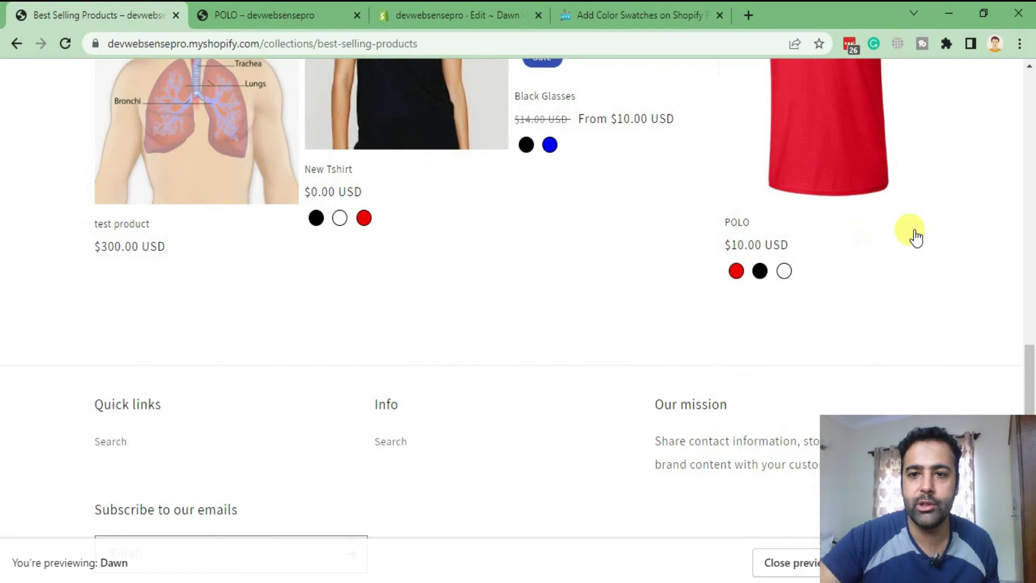
{"action": "scroll", "coordinate": [536, 373], "scroll_direction": "up", "scroll_amount": 3}
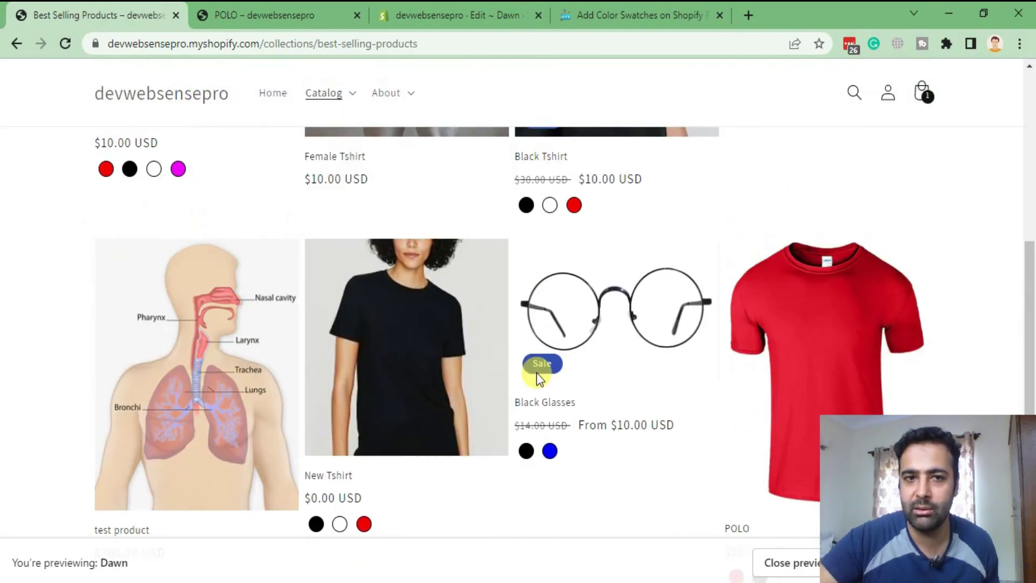
{"action": "scroll", "coordinate": [535, 357], "scroll_direction": "up", "scroll_amount": 5}
{"action": "scroll", "coordinate": [531, 343], "scroll_direction": "down", "scroll_amount": 5}
{"action": "scroll", "coordinate": [520, 261], "scroll_direction": "up", "scroll_amount": 5}
{"action": "scroll", "coordinate": [527, 270], "scroll_direction": "up", "scroll_amount": 2}
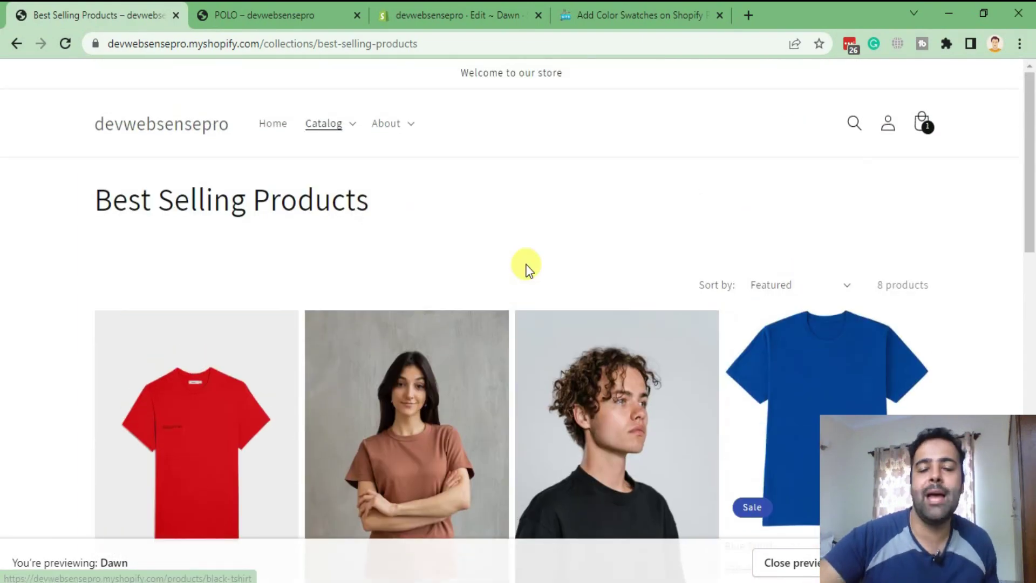